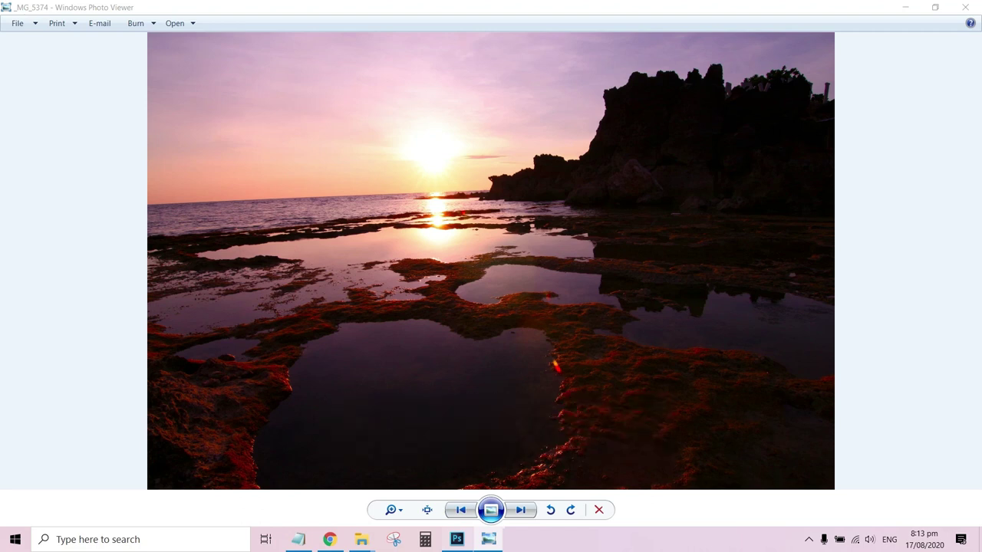
- Switch to Photoshop and convert the locked Background of the sunset photo into an editable layer with default settings
{"action": "key", "text": "alt+Tab"}
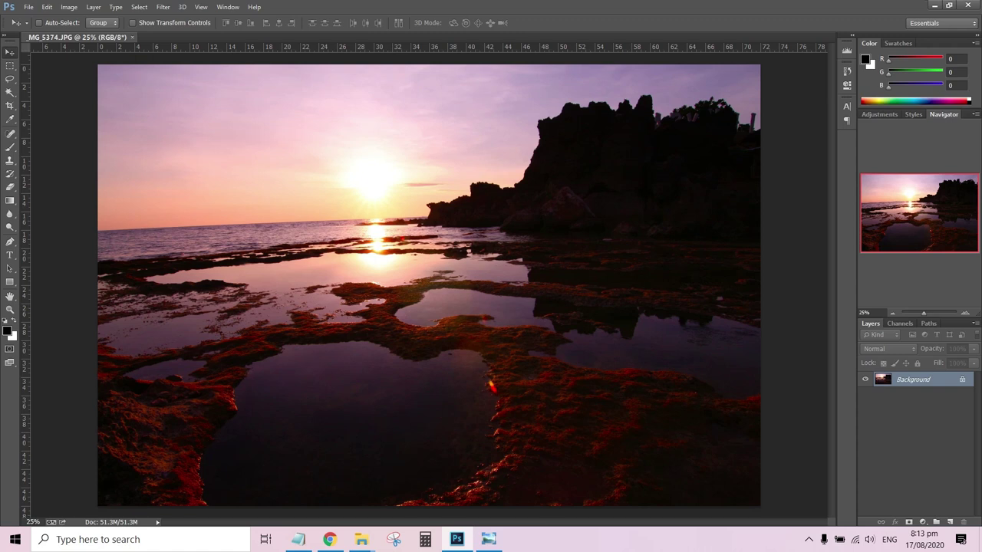
{"action": "double_click", "coordinate": [913, 379]}
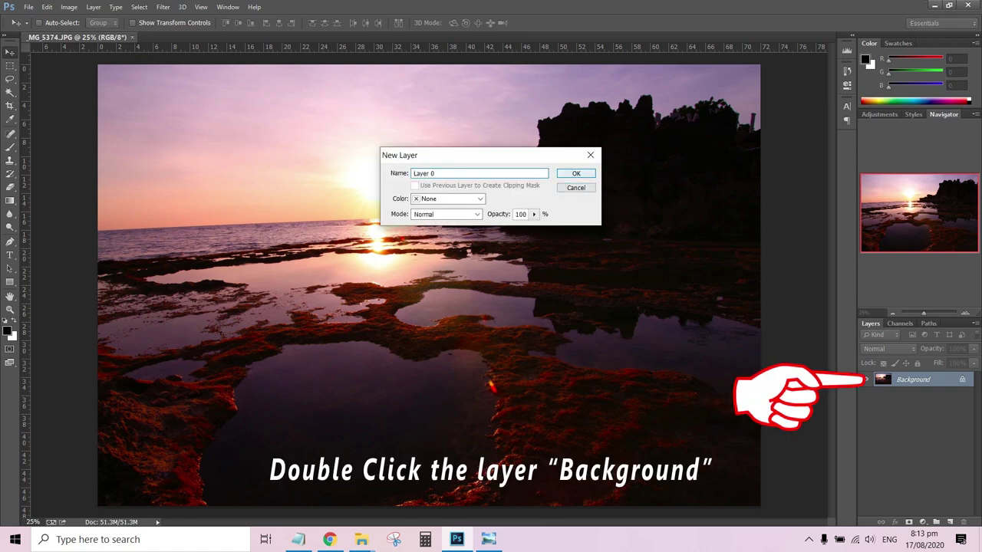
{"action": "key", "text": "Return"}
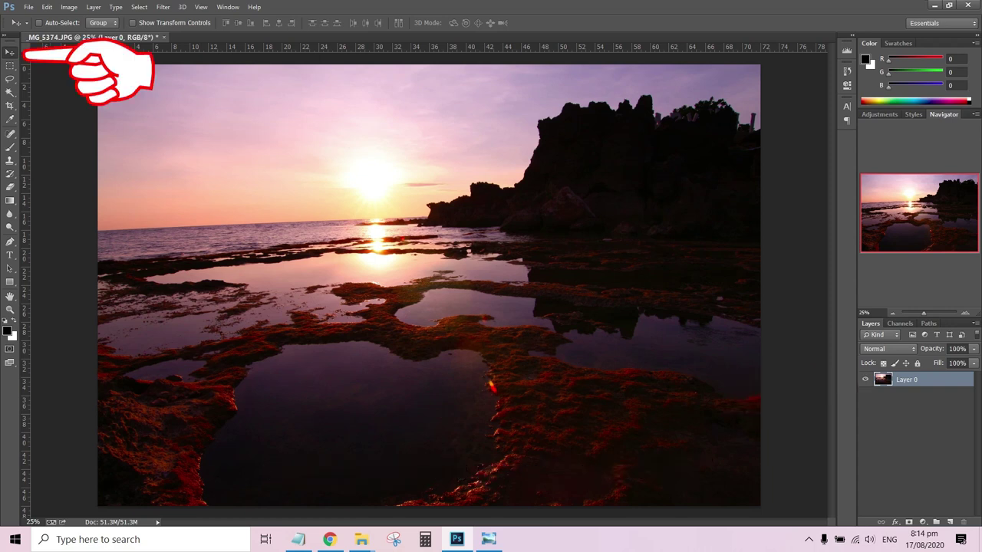
- Place a horizontal guide near the horizon as a reference and rotate the photo layer by 2.2° with Free Transform
{"action": "left_click_drag", "start_coordinate": [291, 48], "coordinate": [306, 217]}
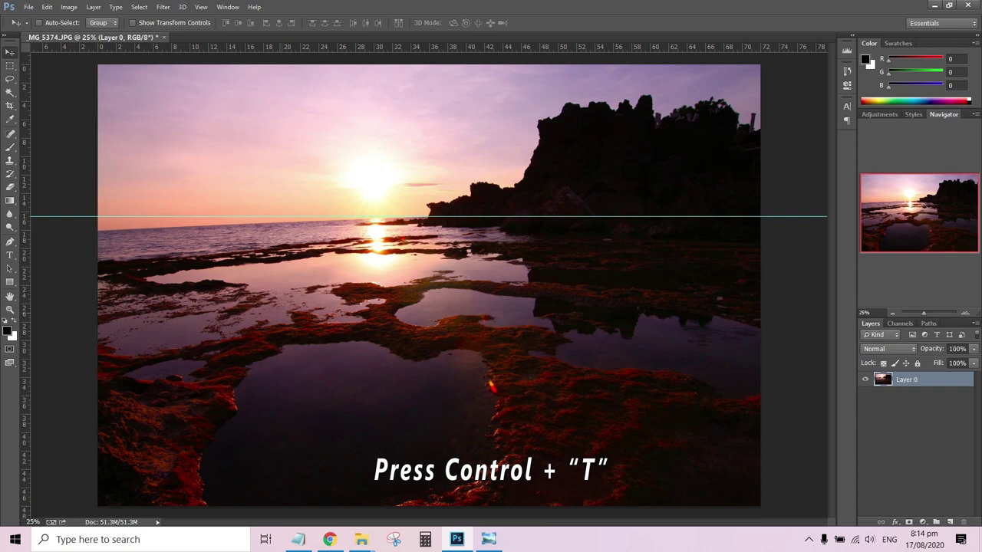
{"action": "key", "text": "ctrl+t"}
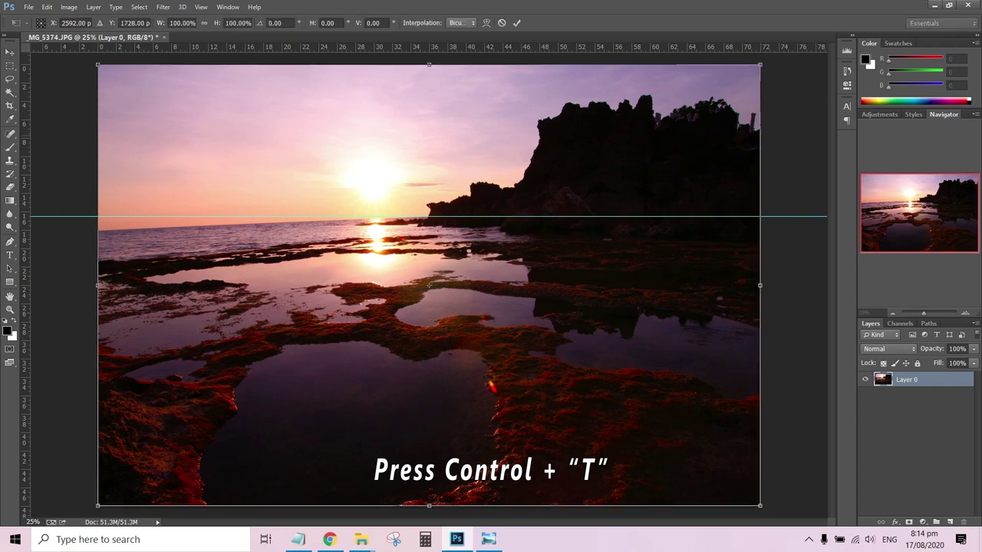
{"action": "double_click", "coordinate": [275, 23]}
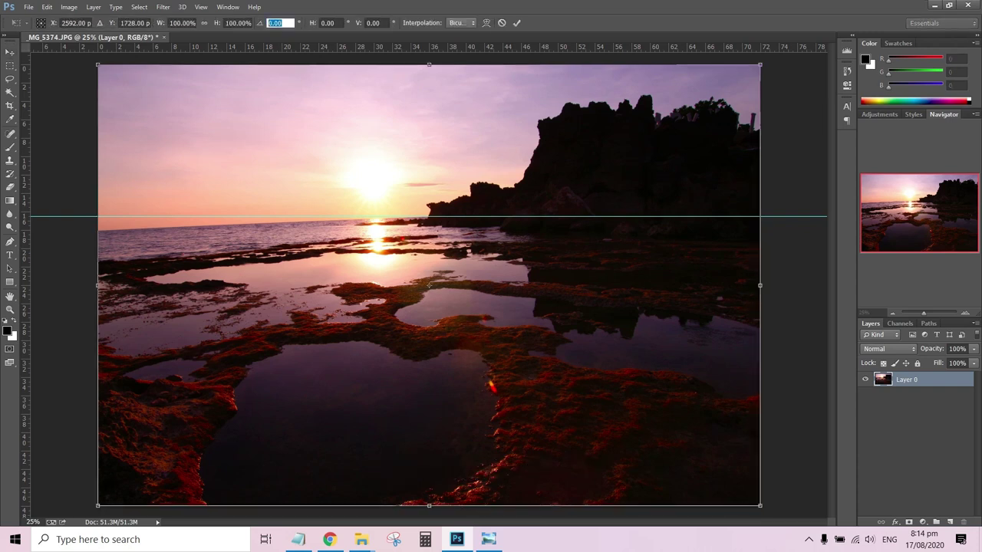
{"action": "type", "text": "1"}
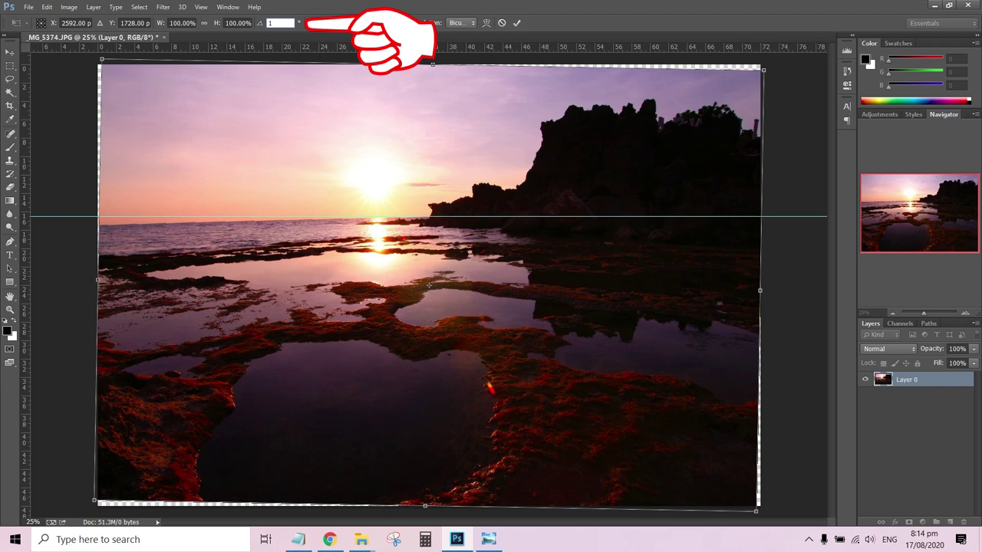
{"action": "key", "text": "Up"}
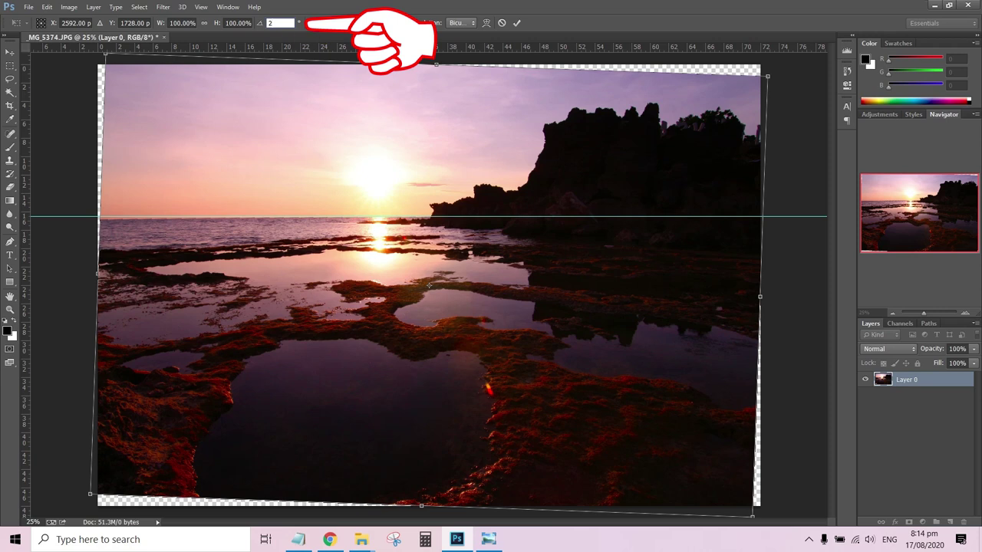
{"action": "type", "text": ".2"}
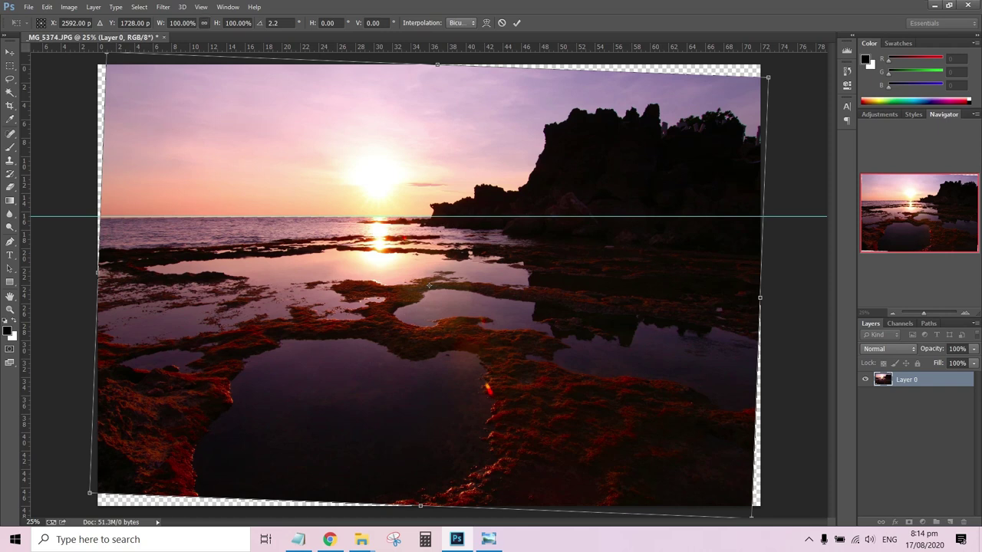
- Scale the rotated layer proportionally to 106% to cover the empty canvas corners and apply the transformation
{"action": "left_click", "coordinate": [181, 23]}
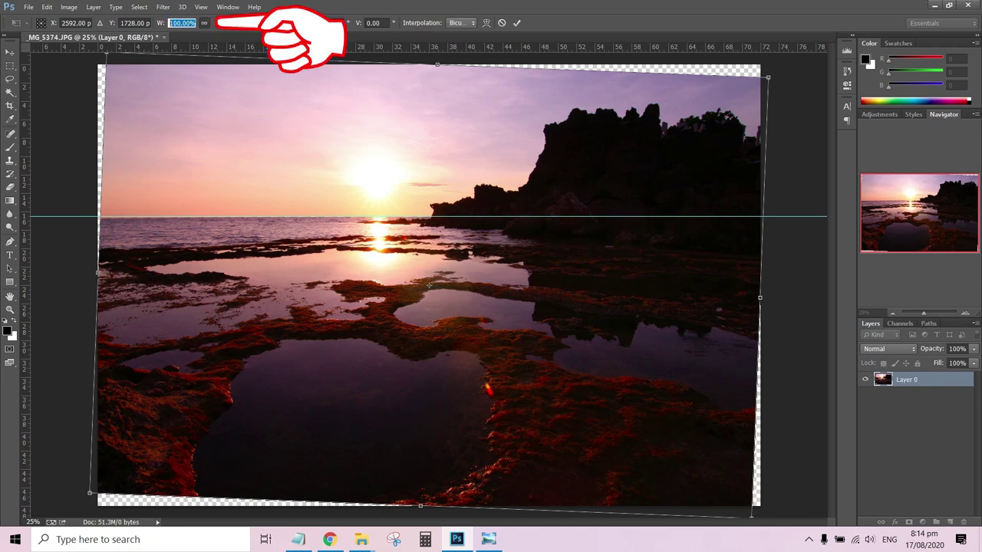
{"action": "type", "text": "105"}
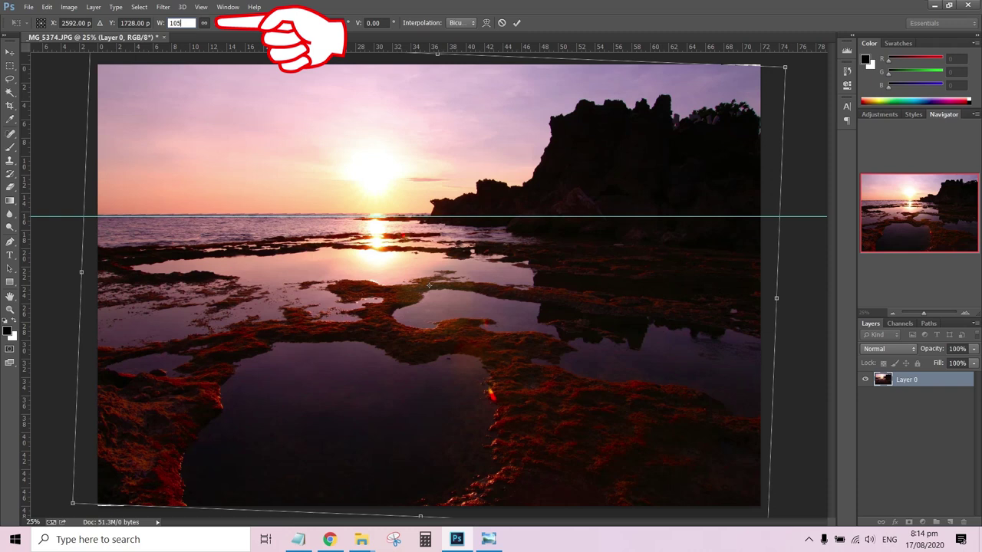
{"action": "key", "text": "BackSpace"}
{"action": "type", "text": "6"}
{"action": "left_click", "coordinate": [181, 23]}
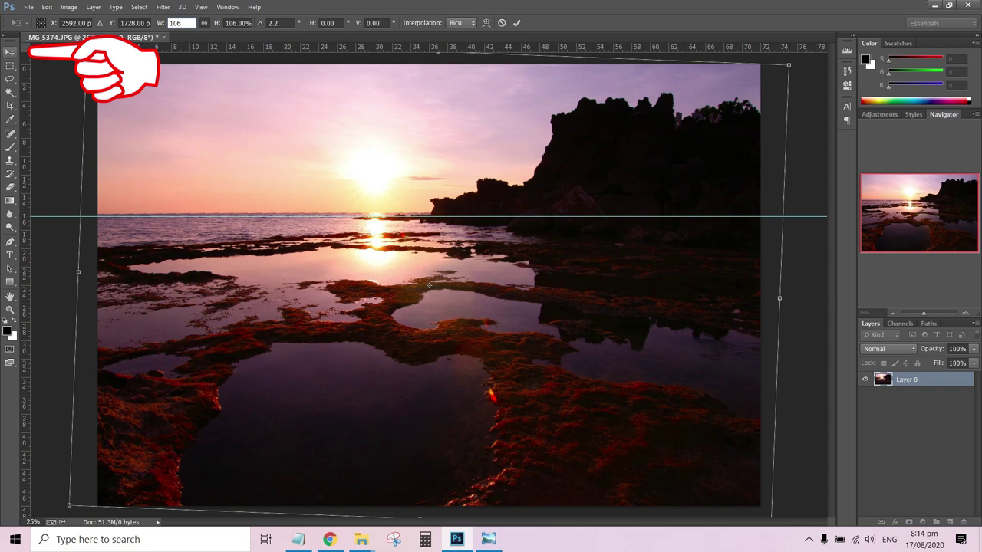
{"action": "left_click", "coordinate": [10, 51]}
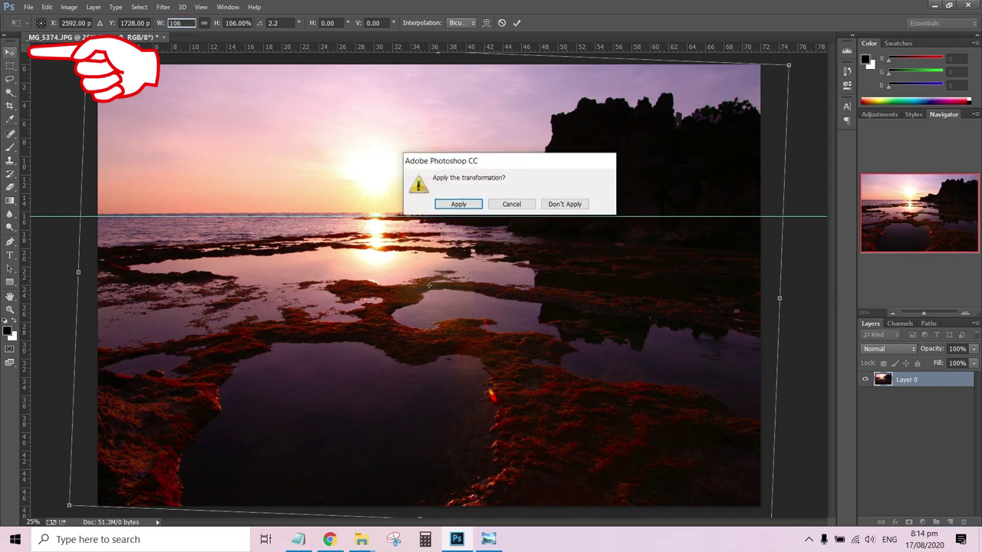
{"action": "key", "text": "Return"}
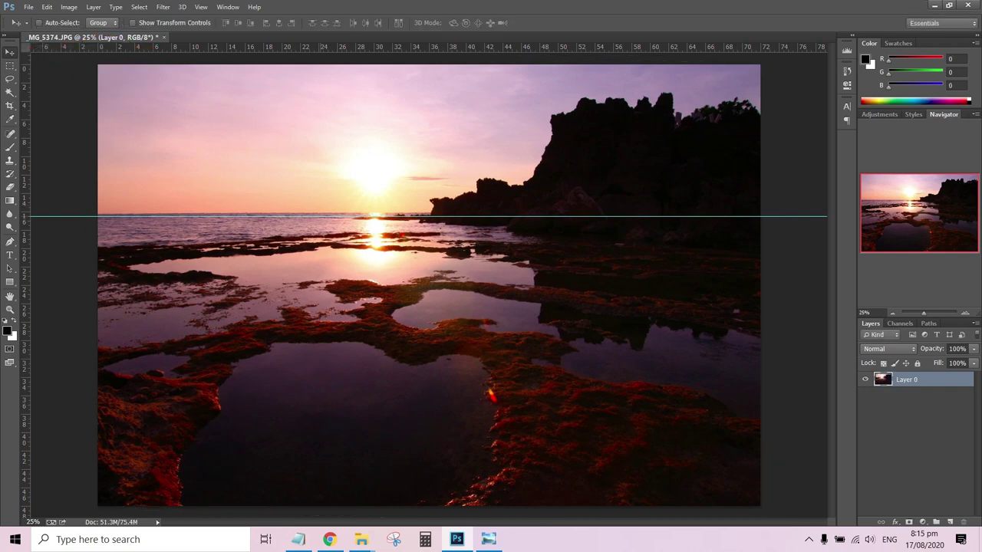
- Move the guide just below the horizon and warp the layer slightly around the horizon line to straighten it, applying the transformation
{"action": "left_click_drag", "start_coordinate": [278, 216], "coordinate": [275, 58]}
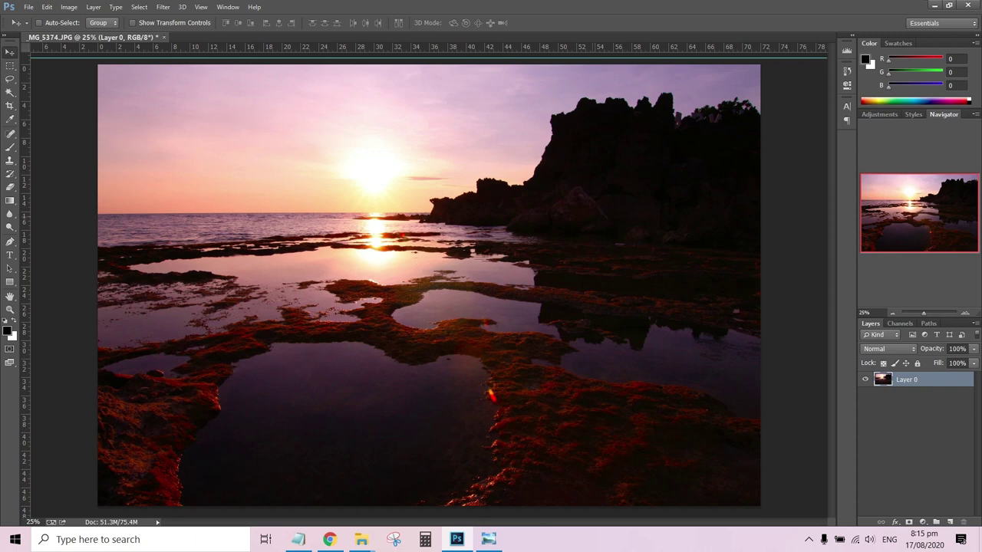
{"action": "left_click_drag", "start_coordinate": [349, 48], "coordinate": [351, 225]}
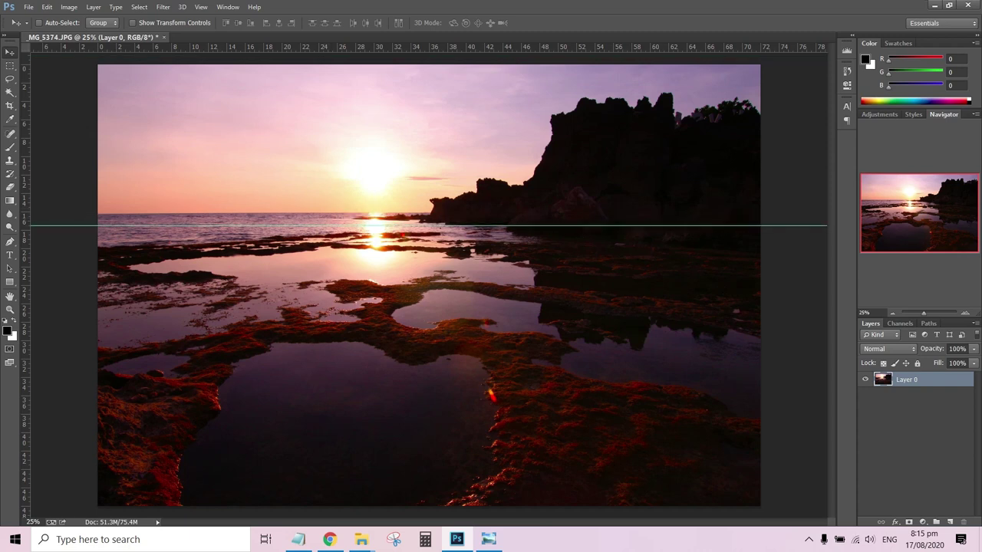
{"action": "left_click", "coordinate": [847, 71]}
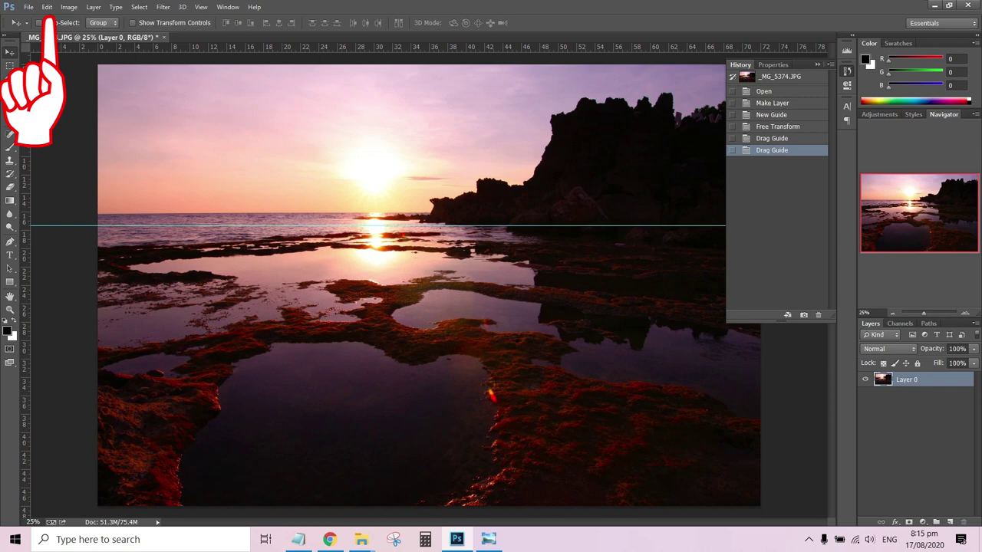
{"action": "left_click", "coordinate": [47, 7]}
{"action": "mouse_move", "coordinate": [67, 259]}
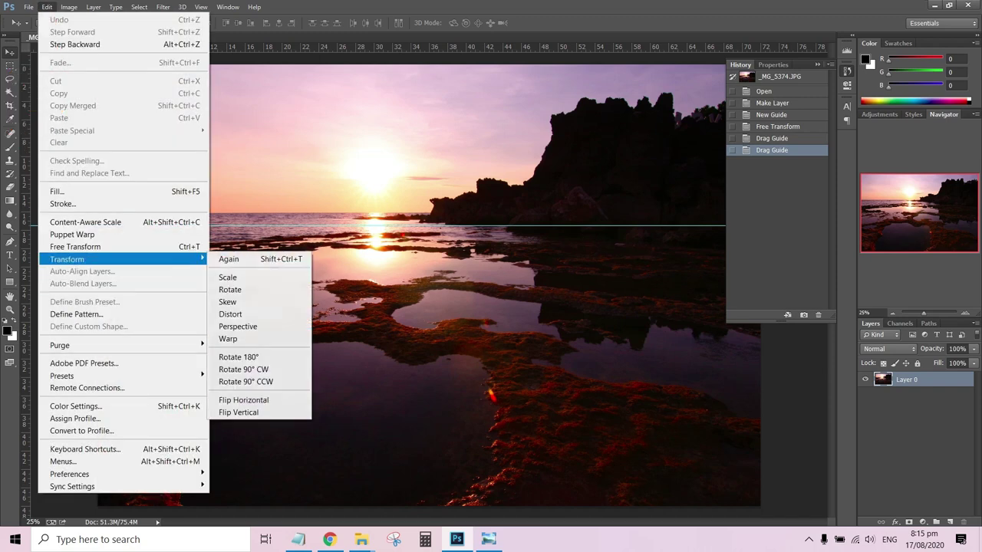
{"action": "left_click", "coordinate": [228, 338]}
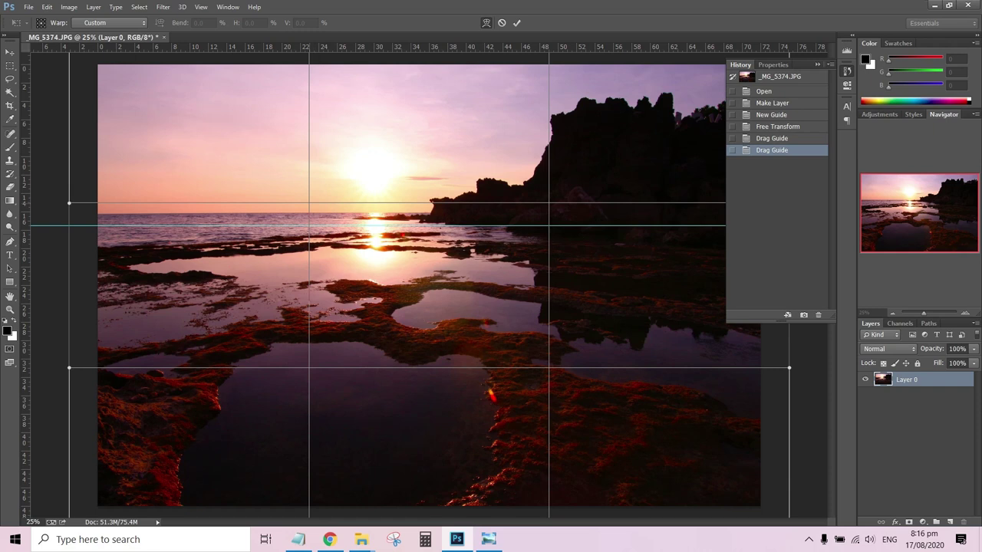
{"action": "left_click_drag", "start_coordinate": [309, 203], "coordinate": [345, 203]}
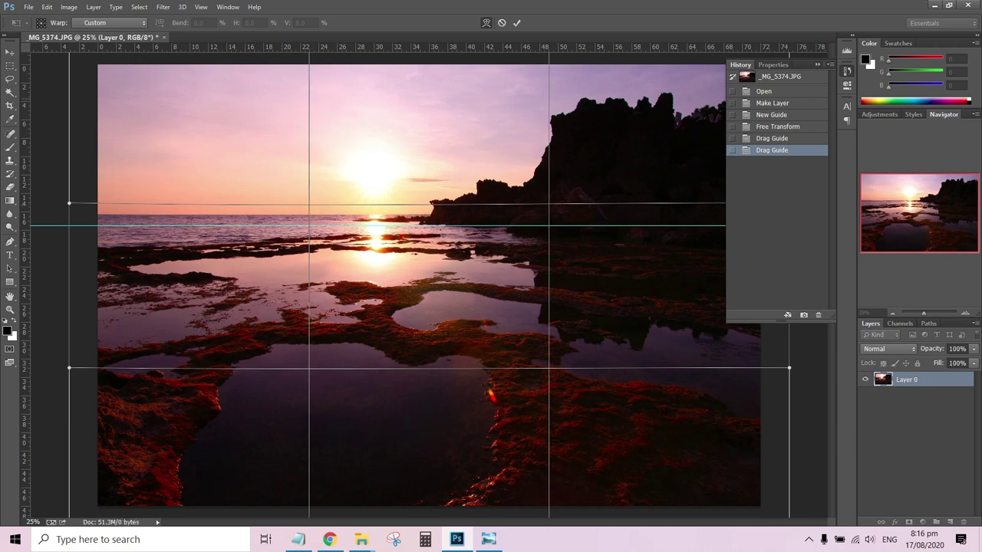
{"action": "left_click", "coordinate": [10, 52]}
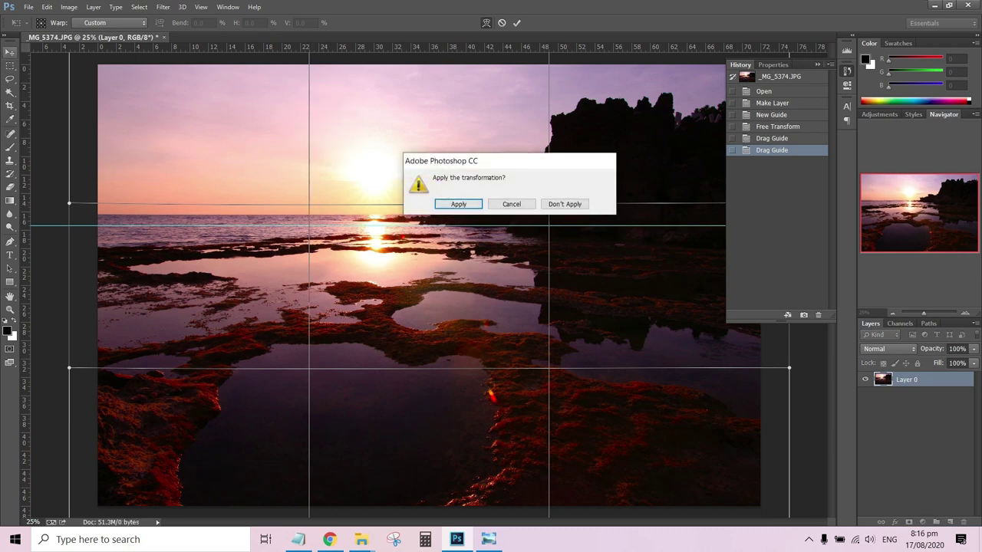
{"action": "key", "text": "Return"}
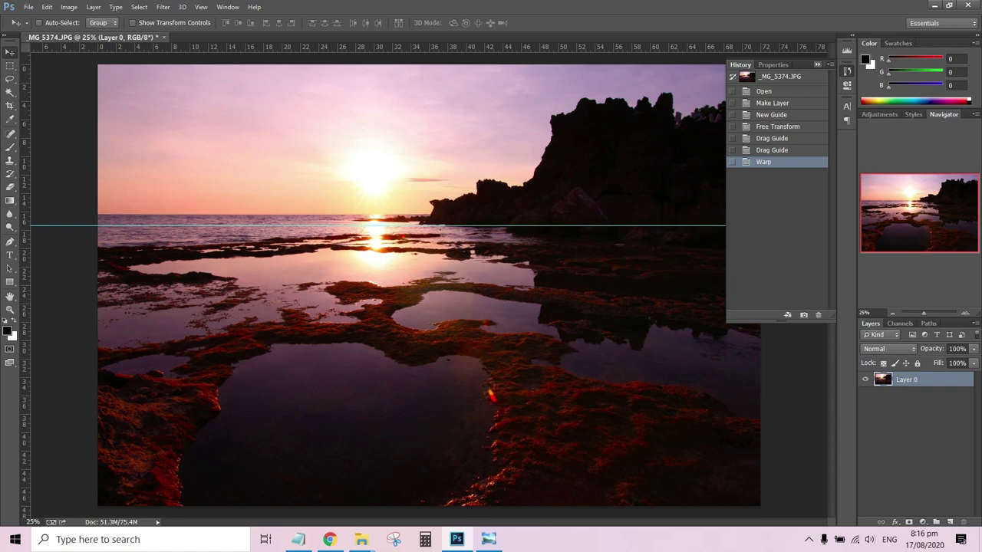
{"action": "left_click", "coordinate": [818, 65]}
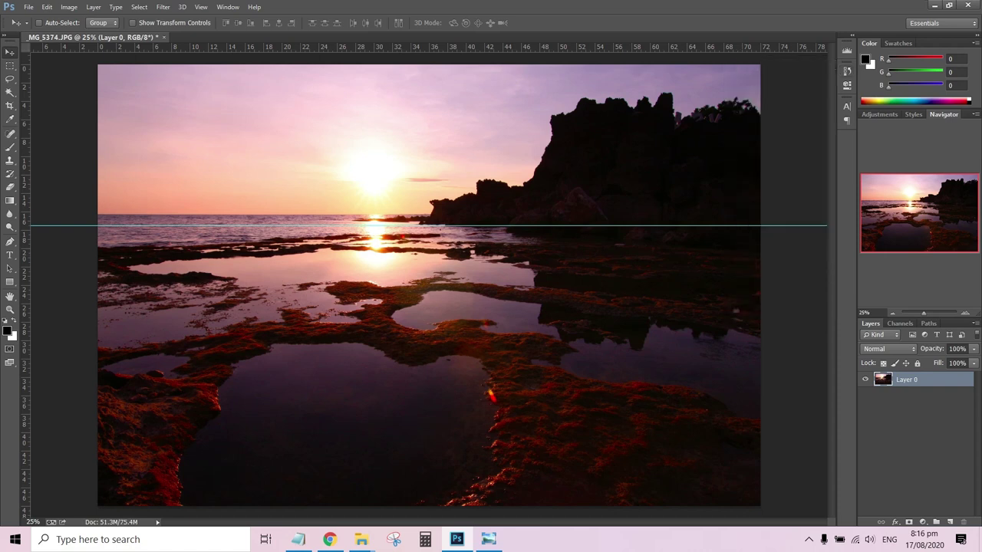
- Remove the red and yellow lens flare streak at the mossy rock edge with the Clone Stamp, enlarging the brush to 45
{"action": "left_click_drag", "start_coordinate": [923, 313], "coordinate": [935, 313]}
{"action": "left_click_drag", "start_coordinate": [919, 212], "coordinate": [935, 234]}
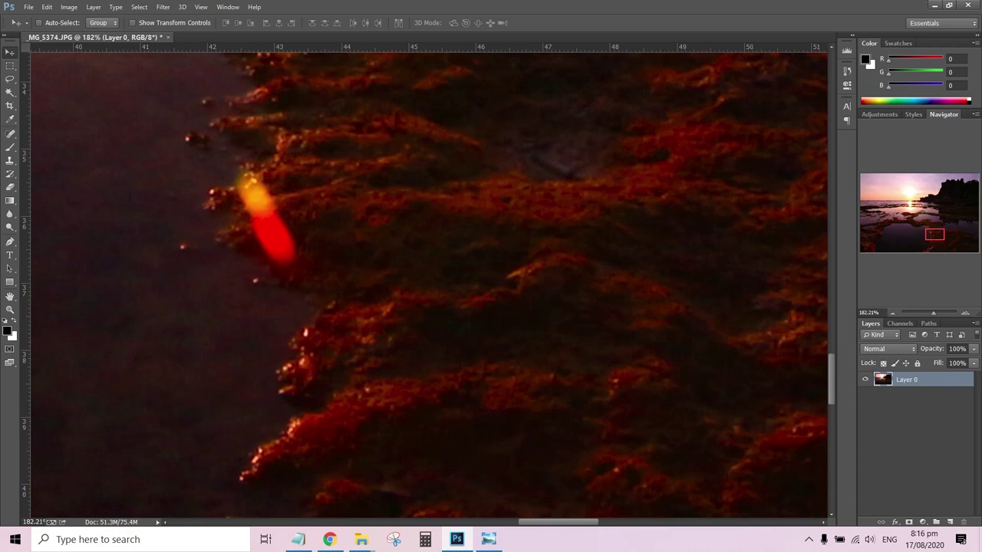
{"action": "left_click", "coordinate": [10, 160]}
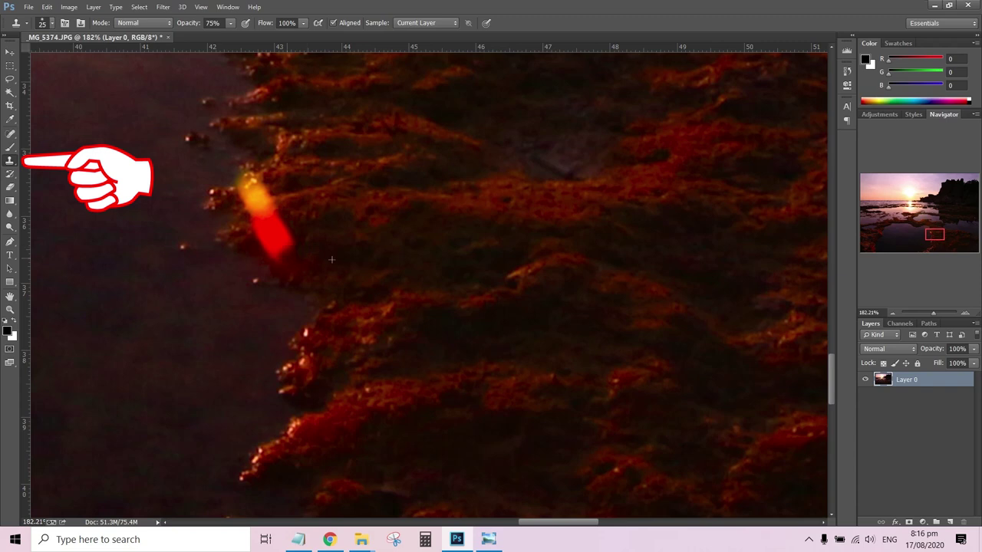
{"action": "mouse_move", "coordinate": [282, 254]}
{"action": "left_mouse_down"}
{"action": "mouse_move", "coordinate": [270, 248]}
{"action": "mouse_move", "coordinate": [283, 233]}
{"action": "mouse_move", "coordinate": [272, 231]}
{"action": "left_mouse_up"}
{"action": "left_click", "coordinate": [270, 231]}
{"action": "key", "text": "]"}
{"action": "left_click", "coordinate": [274, 227]}
{"action": "left_click", "coordinate": [262, 221]}
{"action": "left_click", "coordinate": [261, 209]}
{"action": "left_click", "coordinate": [263, 209]}
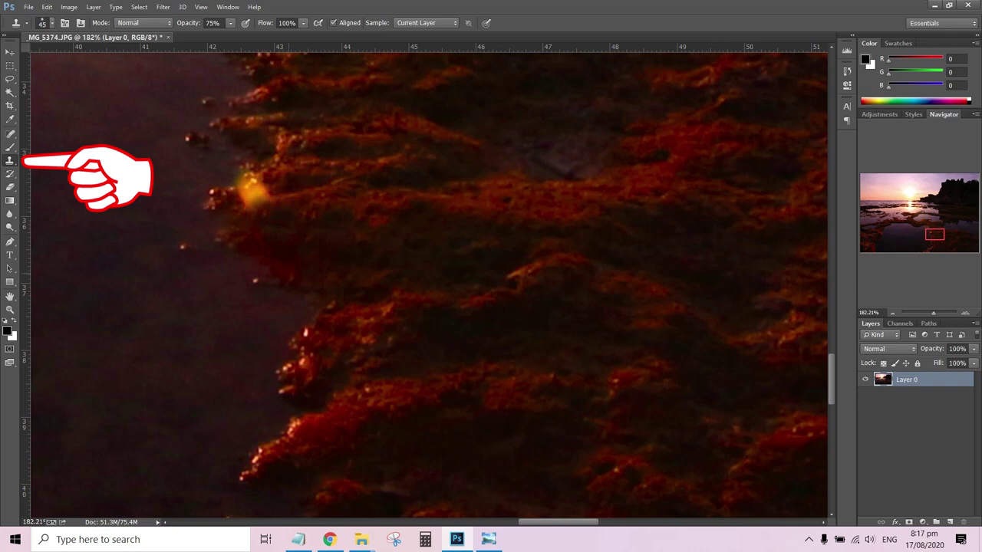
{"action": "left_click_drag", "start_coordinate": [254, 196], "coordinate": [234, 184]}
{"action": "left_click", "coordinate": [244, 180]}
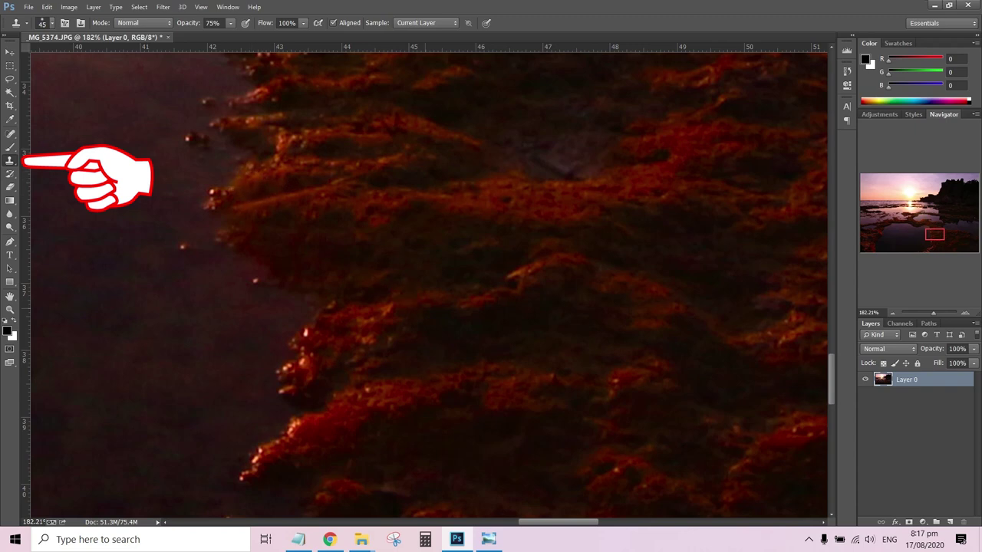
{"action": "left_click", "coordinate": [323, 183]}
{"action": "left_click", "coordinate": [321, 183]}
{"action": "left_click", "coordinate": [316, 186]}
{"action": "left_click", "coordinate": [309, 189]}
{"action": "left_click", "coordinate": [251, 229]}
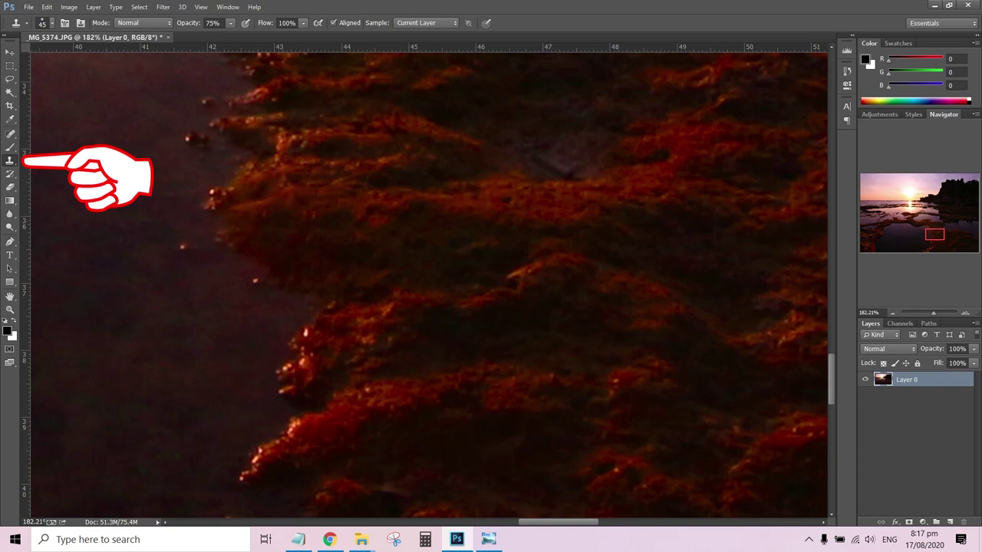
- Clone out the faint red flare on the water beneath the small rock ledge using a brush size of 35
{"action": "left_click_drag", "start_coordinate": [326, 138], "coordinate": [468, 345]}
{"action": "left_click_drag", "start_coordinate": [295, 84], "coordinate": [483, 389]}
{"action": "scroll", "coordinate": [468, 257], "scroll_direction": "up", "scroll_amount": 6}
{"action": "mouse_move", "coordinate": [648, 157]}
{"action": "left_mouse_down"}
{"action": "mouse_move", "coordinate": [414, 228]}
{"action": "mouse_move", "coordinate": [420, 207]}
{"action": "mouse_move", "coordinate": [441, 197]}
{"action": "left_mouse_up"}
{"action": "key", "text": "bracketleft"}
{"action": "key", "text": "bracketleft"}
{"action": "left_click", "coordinate": [332, 221], "text": "alt"}
{"action": "left_click", "coordinate": [412, 220]}
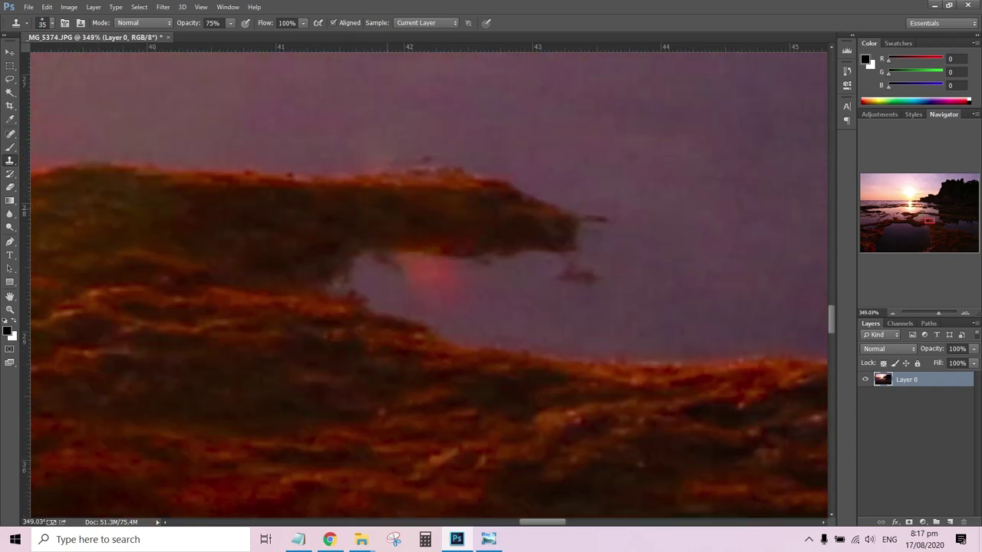
{"action": "left_click_drag", "start_coordinate": [429, 276], "coordinate": [479, 295]}
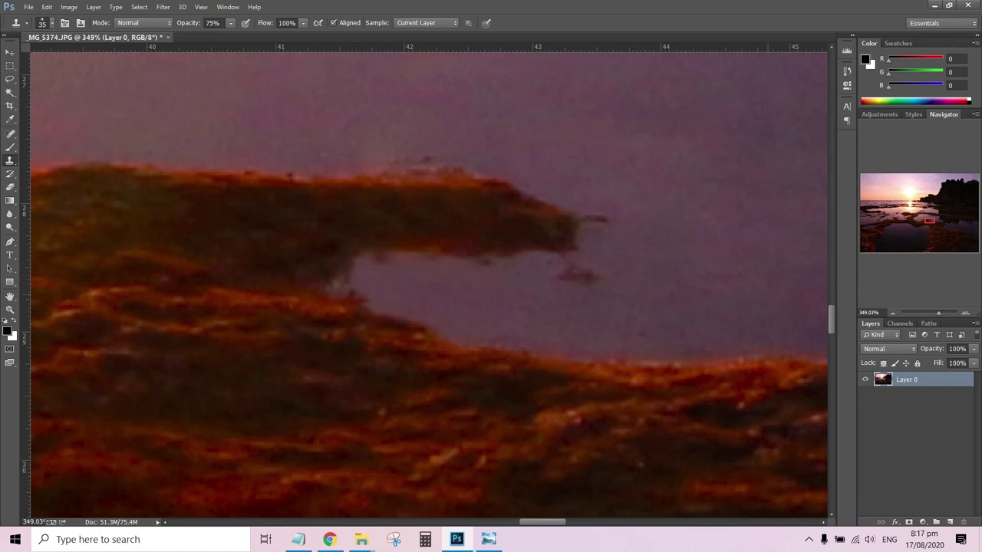
- Clone out the red flare spot on the rock strip beside the sun's reflection and return to the Move tool
{"action": "left_click_drag", "start_coordinate": [929, 221], "coordinate": [910, 203]}
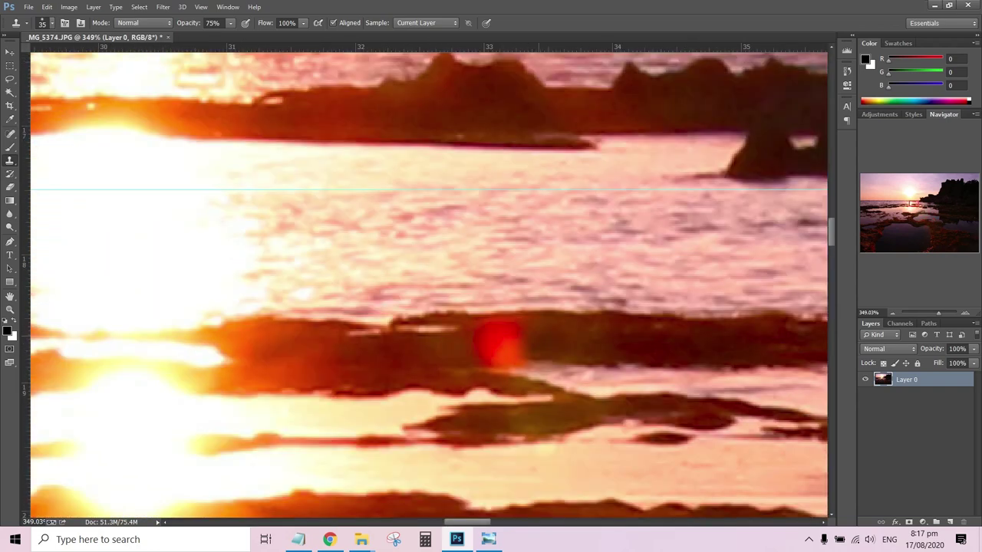
{"action": "left_click", "coordinate": [448, 328]}
{"action": "left_click_drag", "start_coordinate": [484, 341], "coordinate": [531, 348]}
{"action": "left_click", "coordinate": [477, 334]}
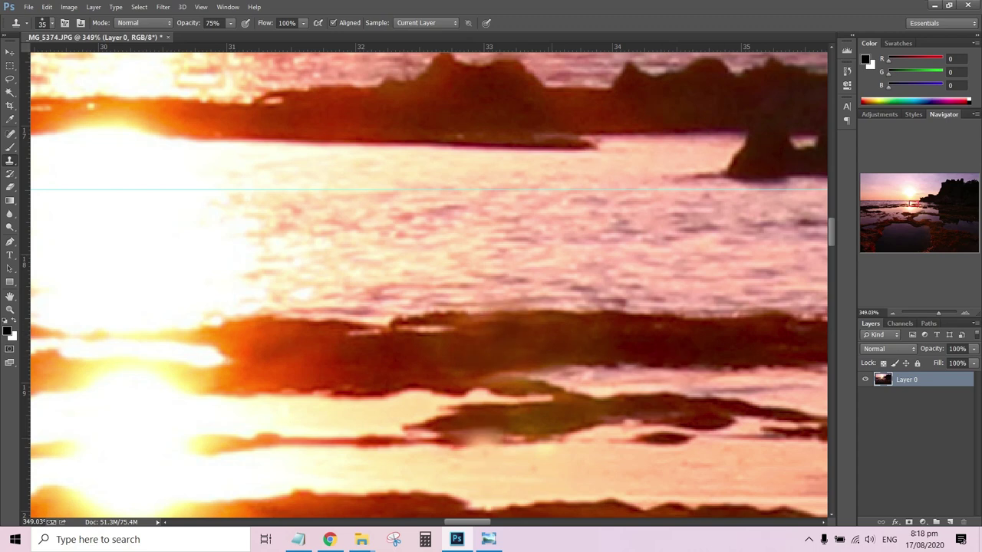
{"action": "key", "text": "ctrl+0"}
{"action": "key", "text": "v"}
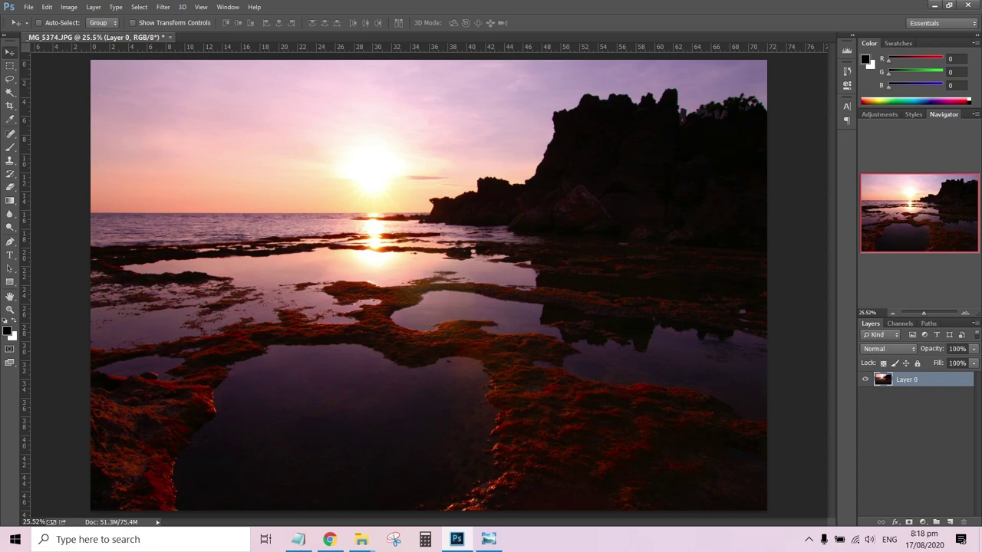
- Duplicate Layer 0 and rename the copy Darker
{"action": "key", "text": "ctrl+j"}
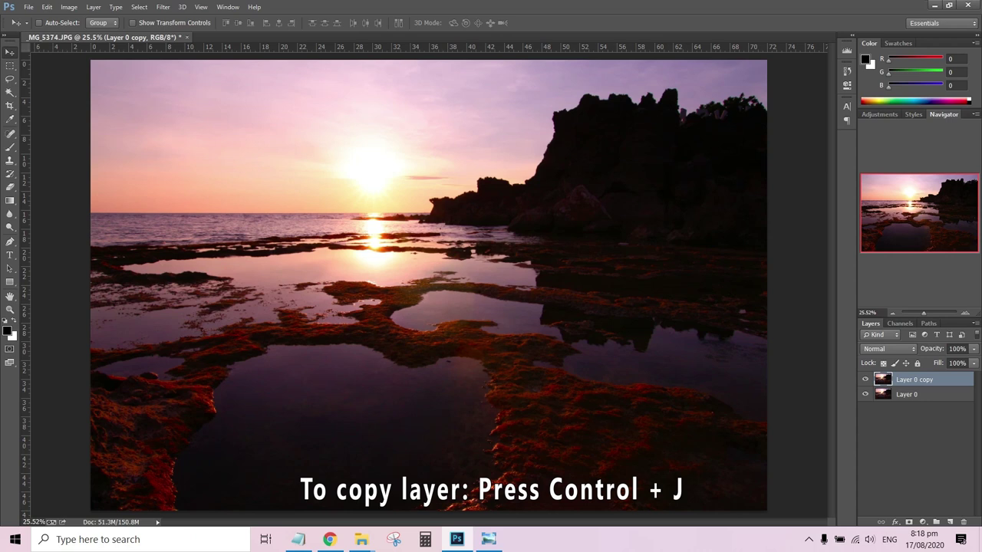
{"action": "double_click", "coordinate": [914, 379]}
{"action": "left_click", "coordinate": [903, 379]}
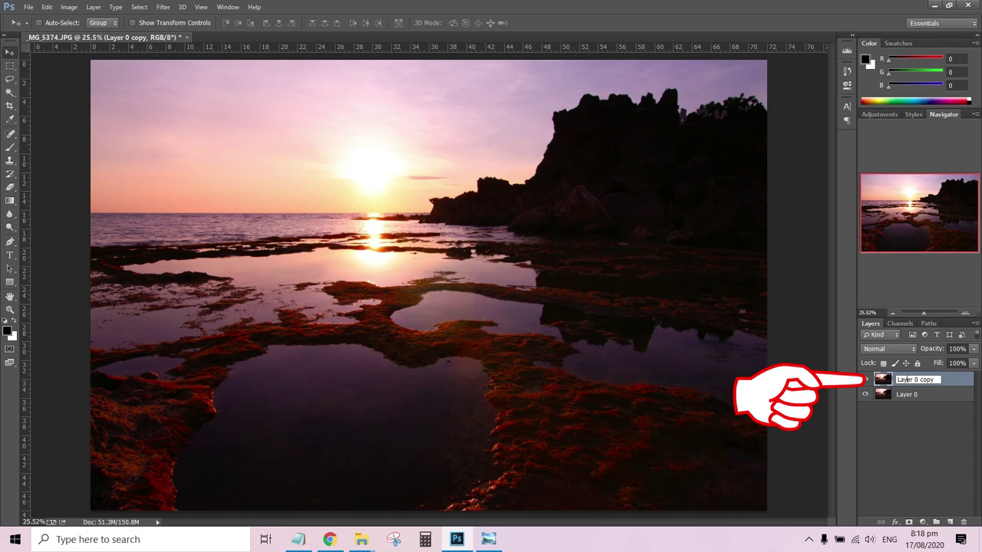
{"action": "key", "text": "BackSpace"}
{"action": "key", "text": "BackSpace"}
{"action": "key", "text": "BackSpace"}
{"action": "key", "text": "BackSpace"}
{"action": "key", "text": "BackSpace"}
{"action": "key", "text": "BackSpace"}
{"action": "key", "text": "BackSpace"}
{"action": "key", "text": "BackSpace"}
{"action": "key", "text": "BackSpace"}
{"action": "key", "text": "BackSpace"}
{"action": "key", "text": "BackSpace"}
{"action": "key", "text": "BackSpace"}
{"action": "type", "text": "Darker"}
{"action": "key", "text": "Return"}
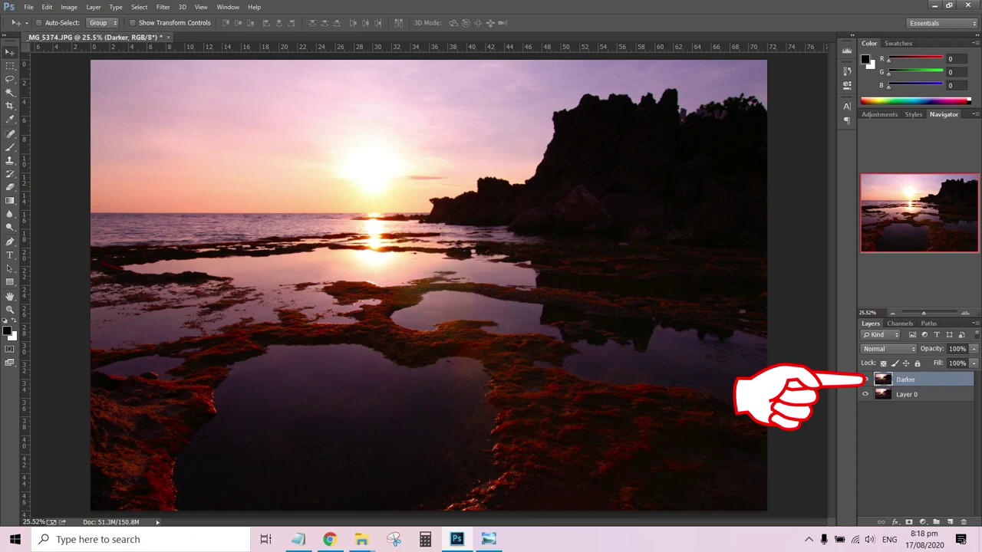
- Set the Darker layer's blend mode to Multiply and add a layer mask to it
{"action": "left_click", "coordinate": [888, 349]}
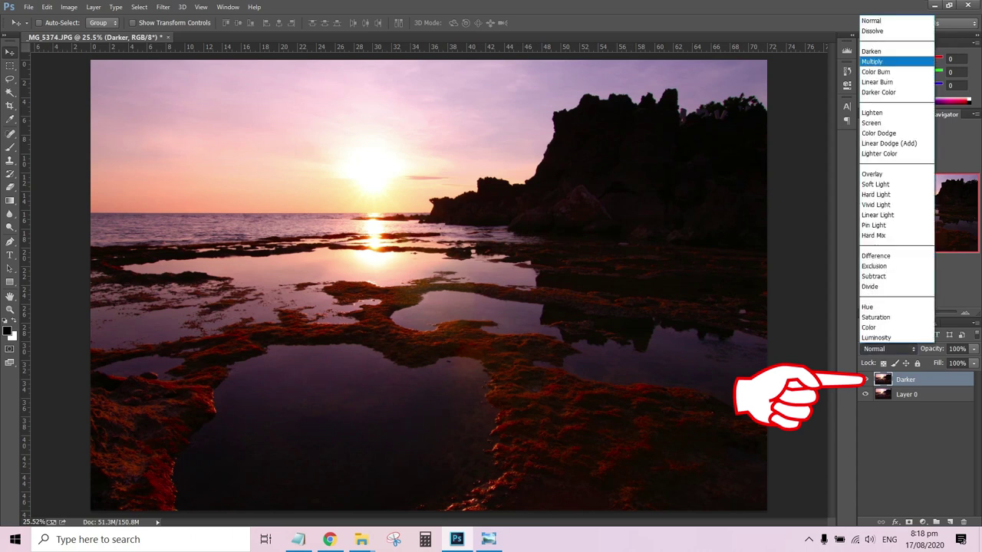
{"action": "key", "text": "Return"}
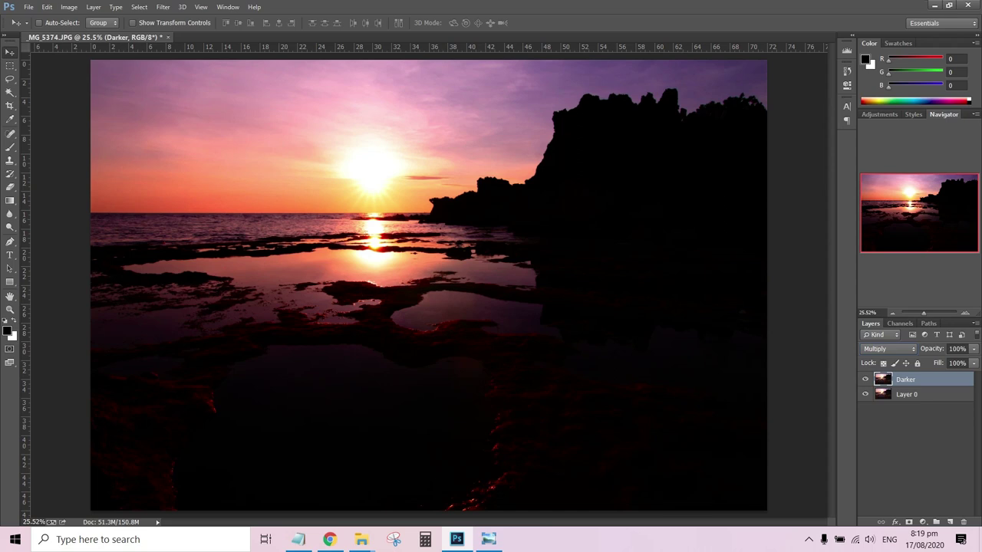
{"action": "left_click", "coordinate": [909, 522]}
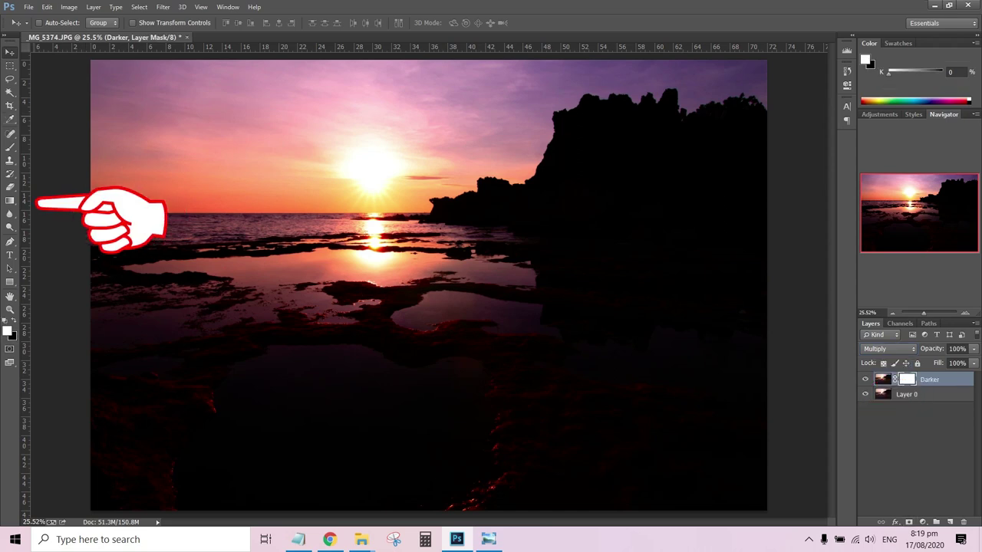
- Try long white-to-black linear gradients on the Darker mask, running from the sky down into the foreground pools
{"action": "key", "text": "i"}
{"action": "key", "text": "g"}
{"action": "right_click", "coordinate": [10, 200]}
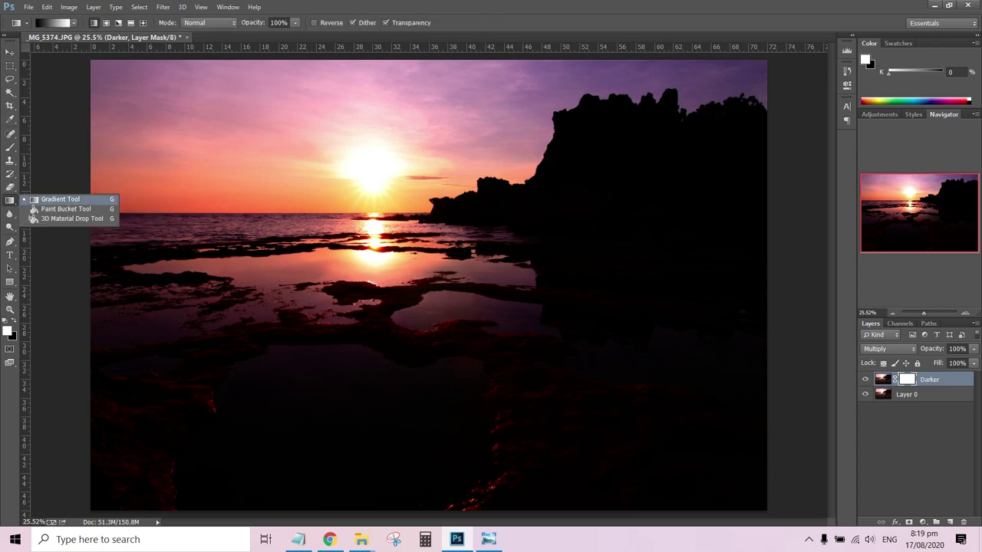
{"action": "left_click", "coordinate": [61, 199]}
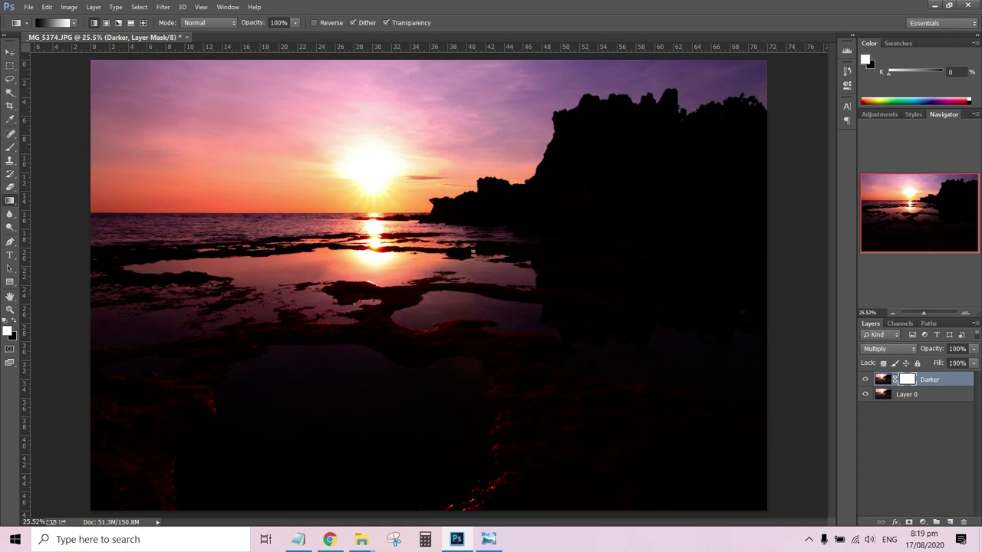
{"action": "left_click_drag", "start_coordinate": [346, 138], "coordinate": [269, 351]}
{"action": "left_click_drag", "start_coordinate": [268, 111], "coordinate": [373, 347]}
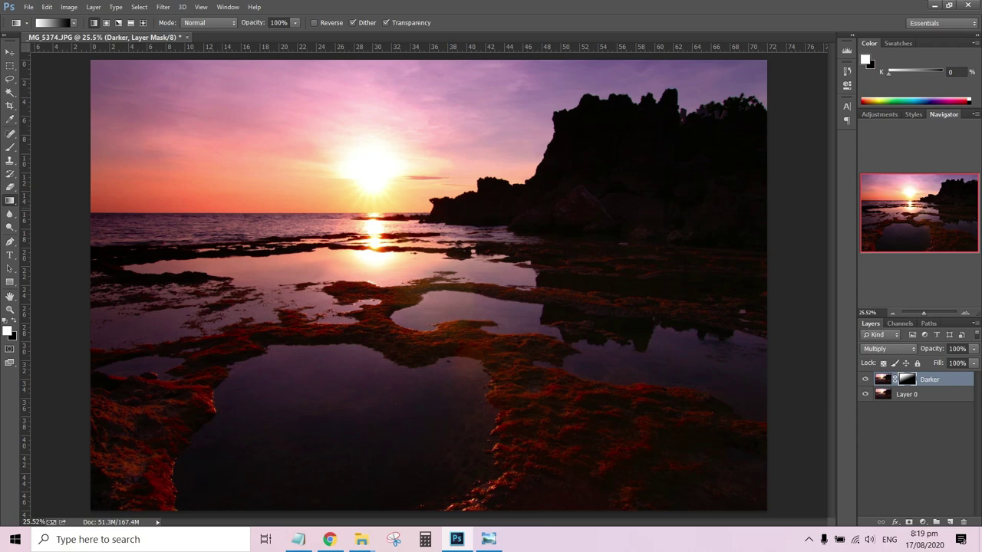
- Limit the Darker mask to the sky with a short white-to-black gradient down across the horizon, using a temporary horizontal guide for alignment
{"action": "key", "text": "v"}
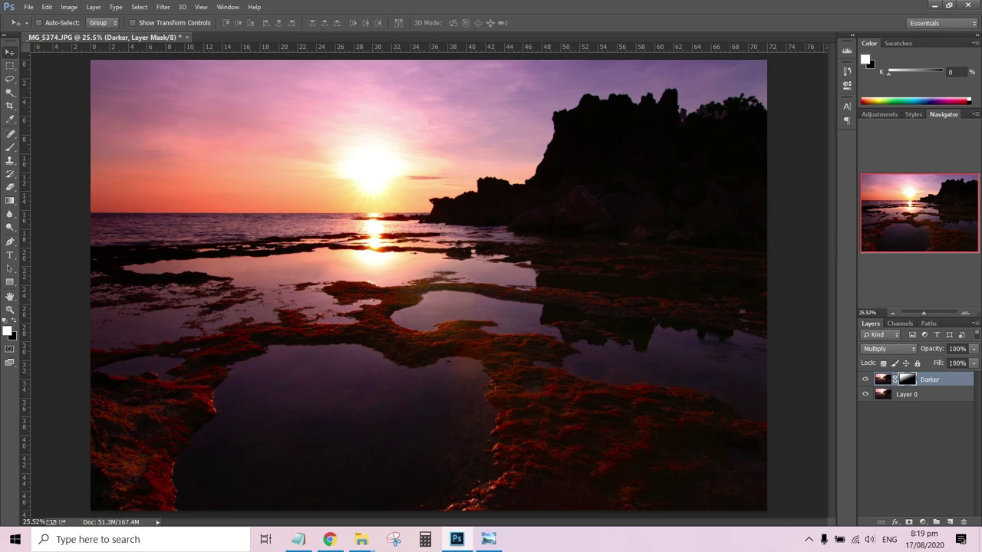
{"action": "left_click_drag", "start_coordinate": [244, 48], "coordinate": [244, 214]}
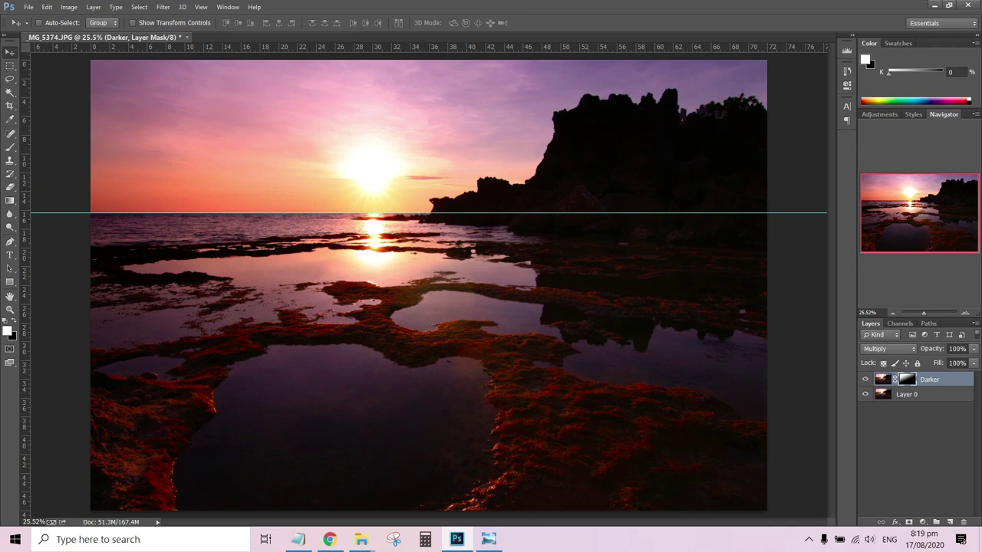
{"action": "key", "text": "g"}
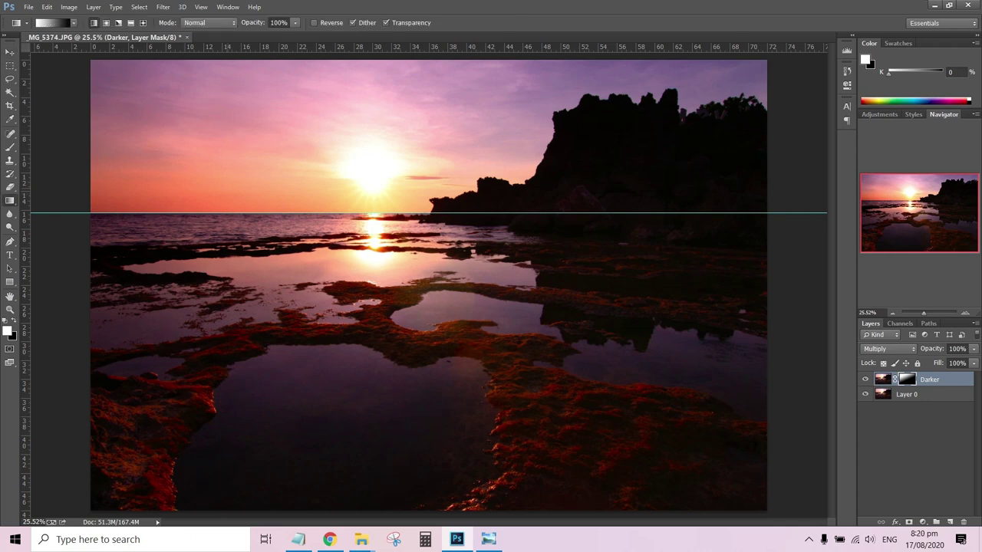
{"action": "left_click_drag", "start_coordinate": [231, 207], "coordinate": [229, 224]}
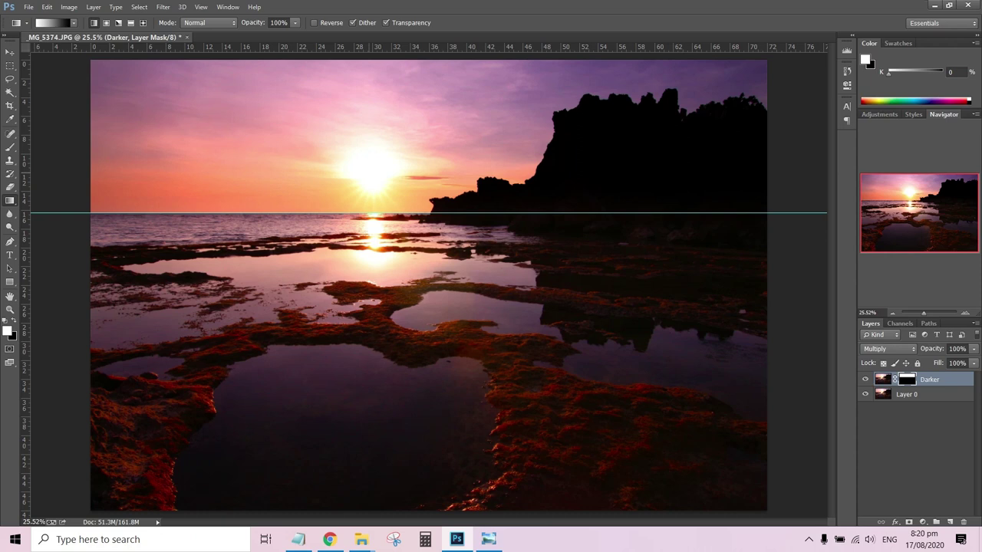
{"action": "key", "text": "v"}
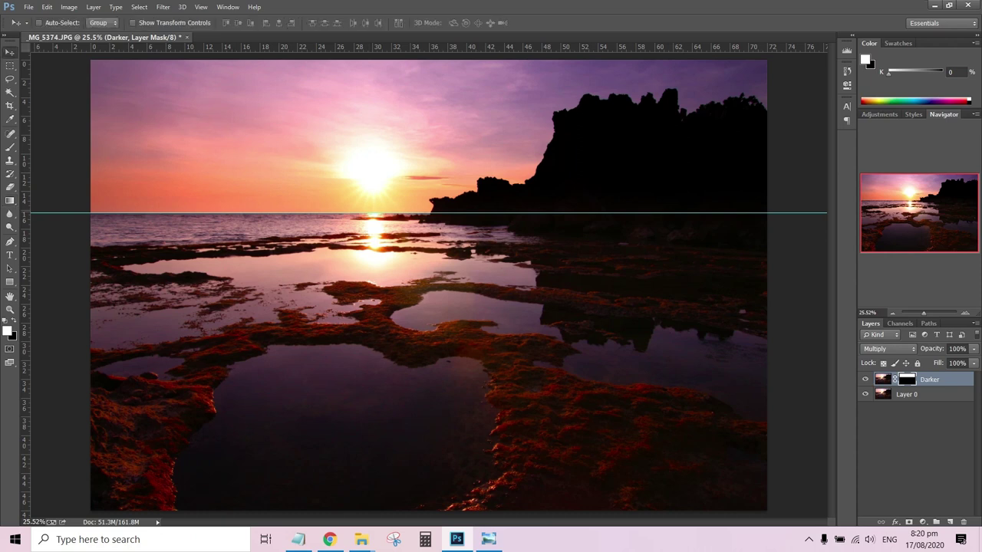
{"action": "left_click_drag", "start_coordinate": [207, 213], "coordinate": [203, 46]}
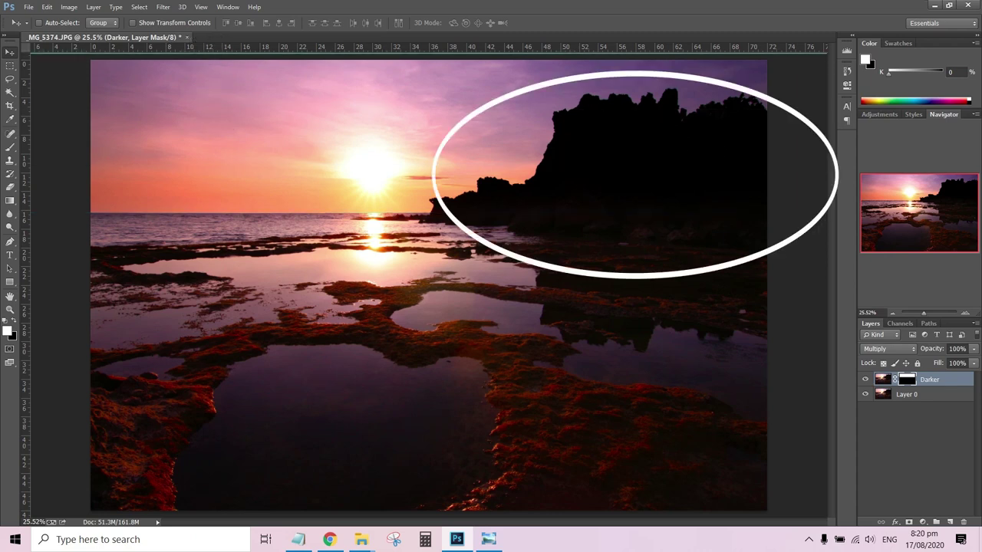
- Paint black over the rock cliff on the Darker mask with the Brush tool, raising the brush opacity to 100%
{"action": "left_click", "coordinate": [10, 146]}
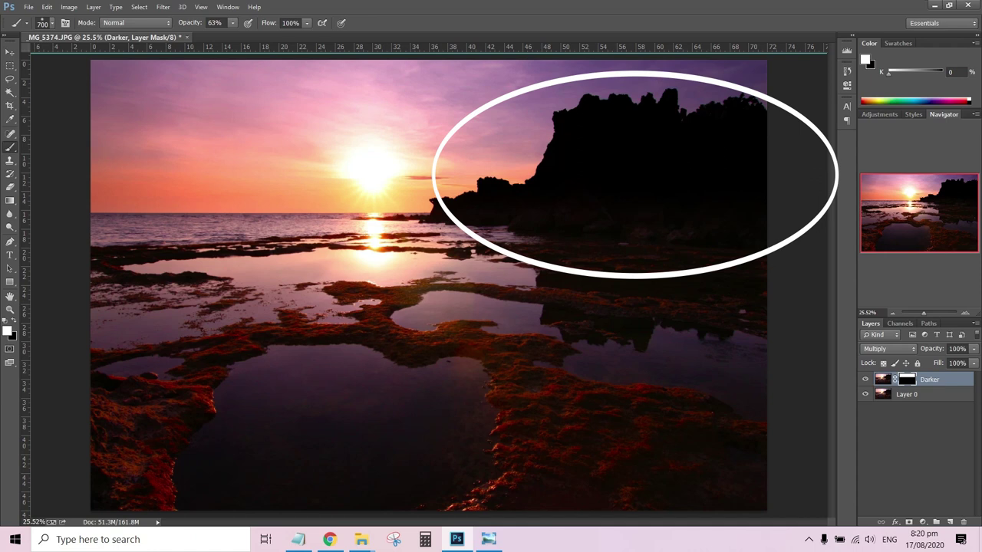
{"action": "key", "text": "x"}
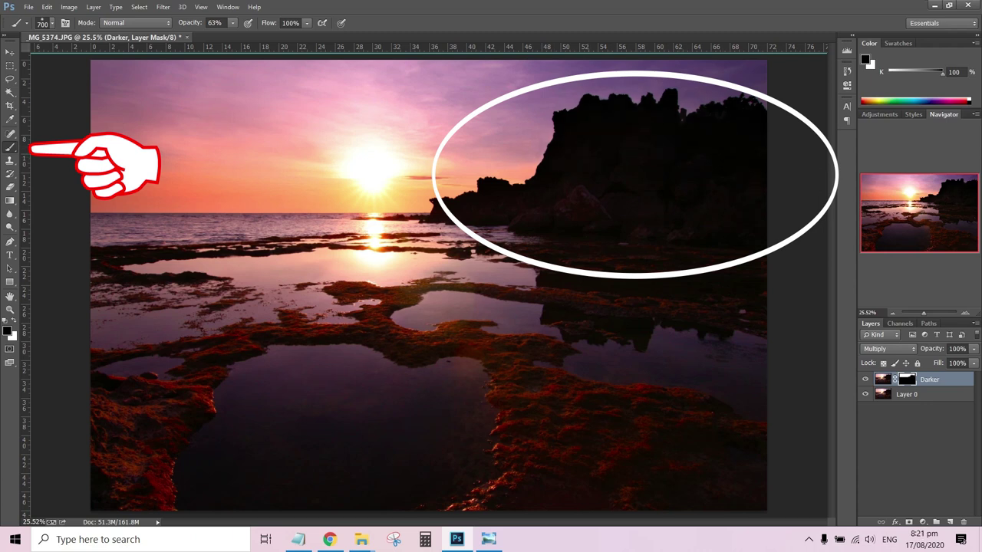
{"action": "left_click", "coordinate": [232, 23]}
{"action": "left_click_drag", "start_coordinate": [233, 35], "coordinate": [253, 35]}
{"action": "key", "text": "Return"}
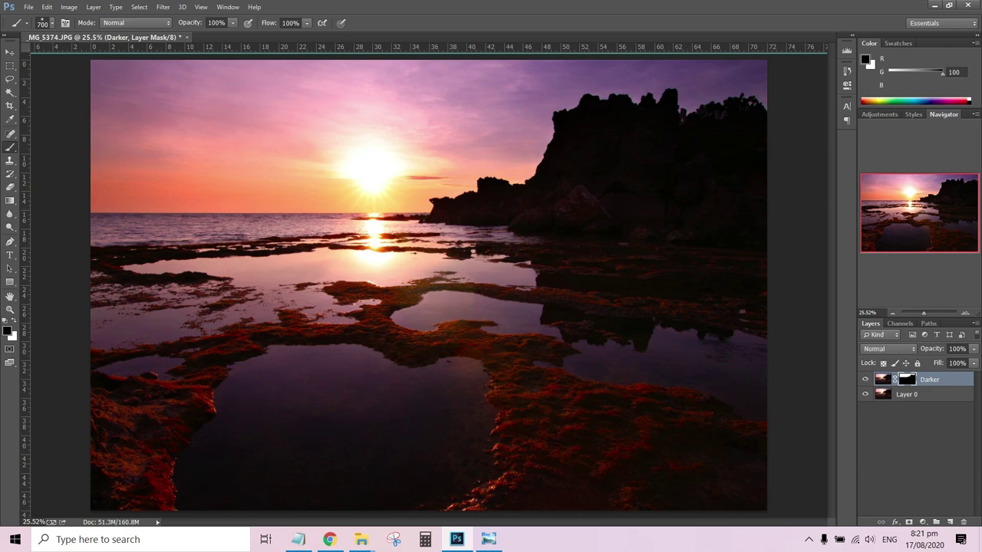
- Duplicate Layer 0 as a layer named Brighter and set its blend mode to Screen
{"action": "left_click", "coordinate": [927, 395]}
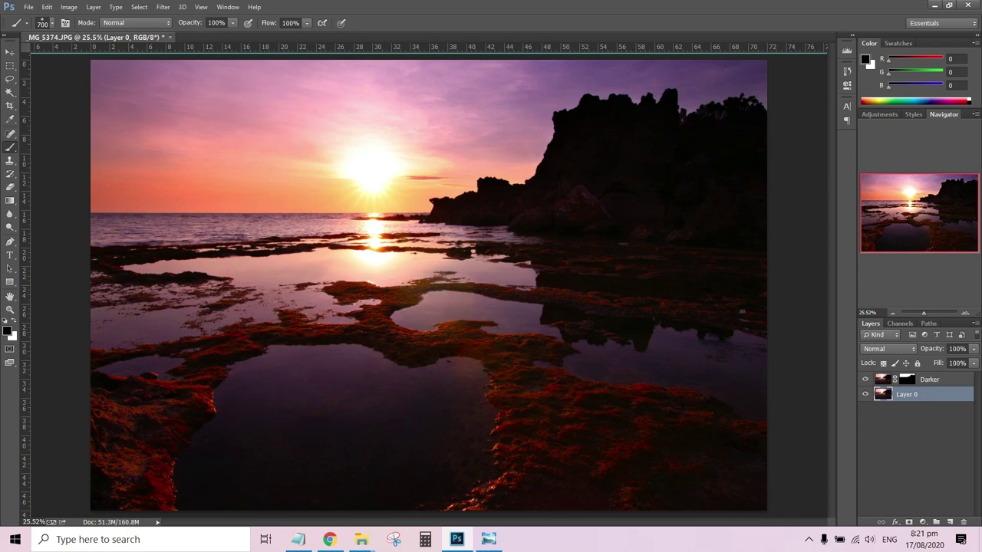
{"action": "key", "text": "ctrl+j"}
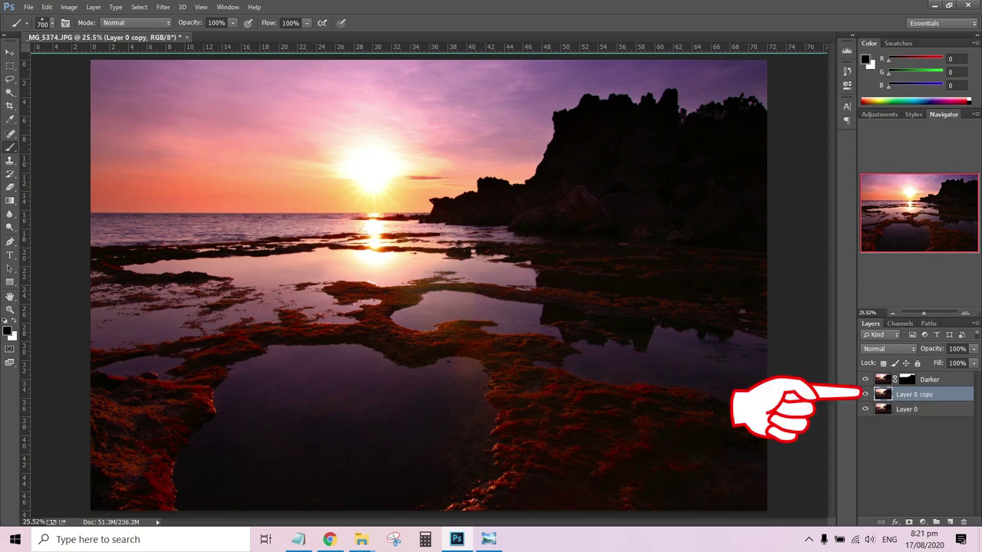
{"action": "double_click", "coordinate": [914, 394]}
{"action": "type", "text": "Brighter"}
{"action": "key", "text": "Return"}
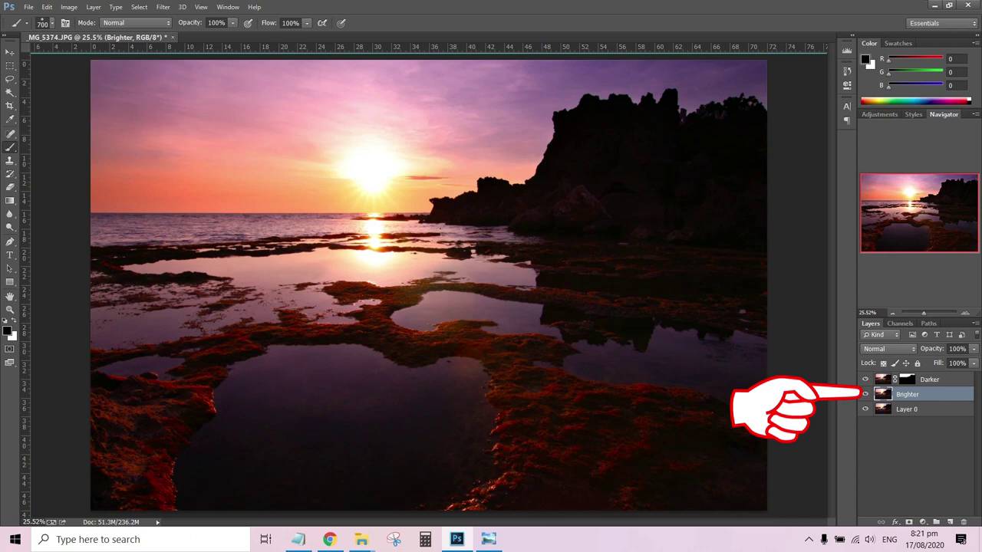
{"action": "left_click", "coordinate": [888, 349]}
{"action": "left_click", "coordinate": [882, 123]}
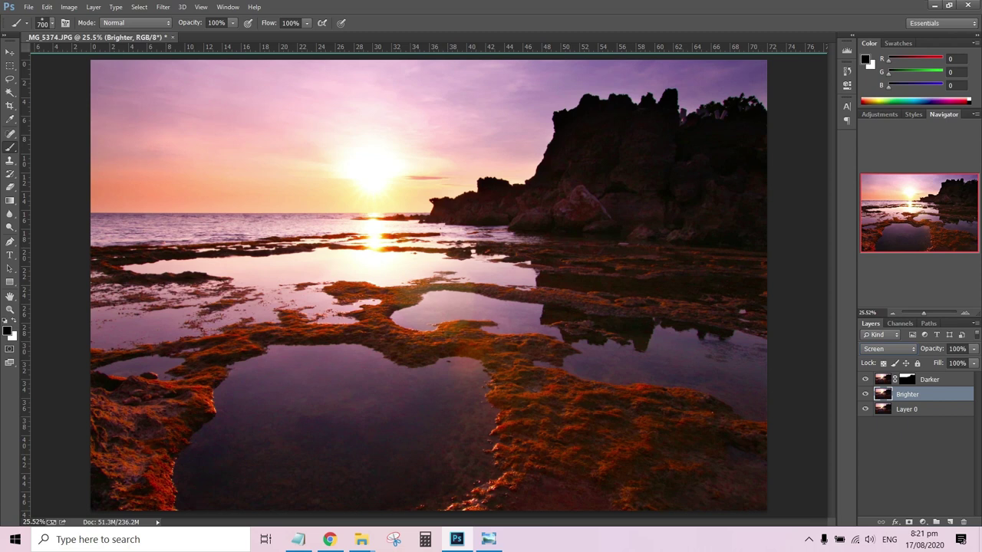
- Add a layer mask to the Brighter layer and choose the Gradient tool with white as the foreground colour
{"action": "left_click", "coordinate": [909, 521]}
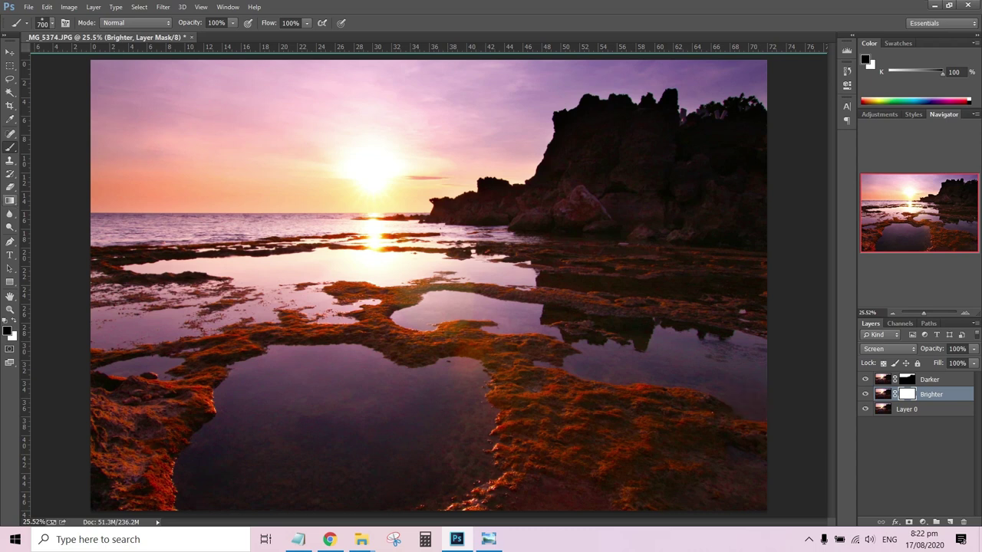
{"action": "left_click", "coordinate": [10, 200]}
{"action": "right_click", "coordinate": [10, 201]}
{"action": "left_click", "coordinate": [62, 200]}
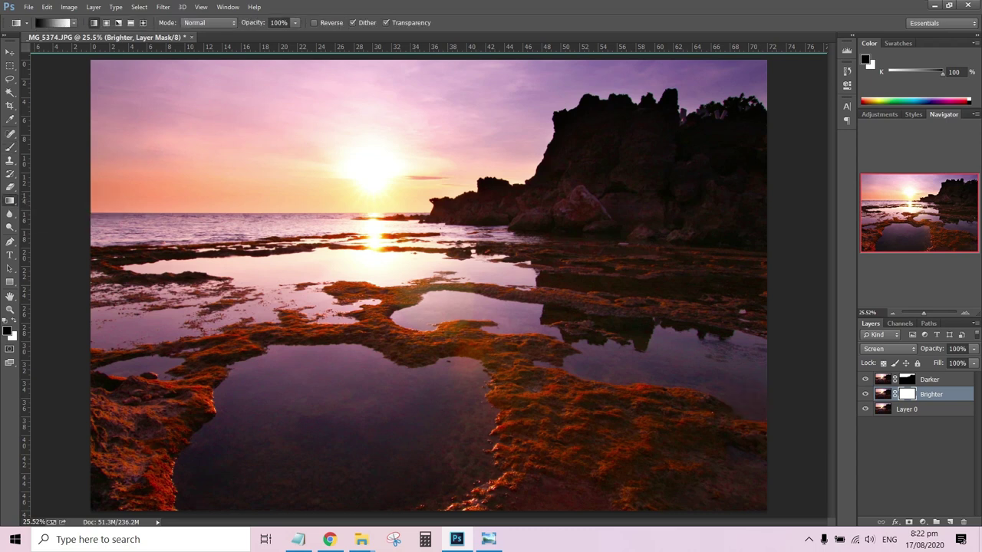
{"action": "key", "text": "x"}
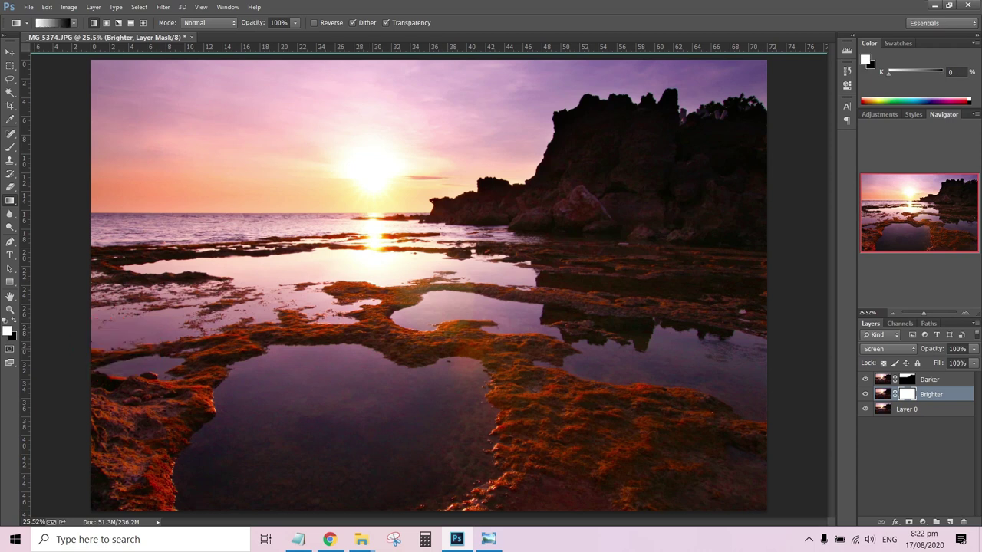
- Try white-to-black gradients at several angles and lengths on the Brighter mask between the foreground and the sky
{"action": "left_click_drag", "start_coordinate": [380, 291], "coordinate": [382, 132]}
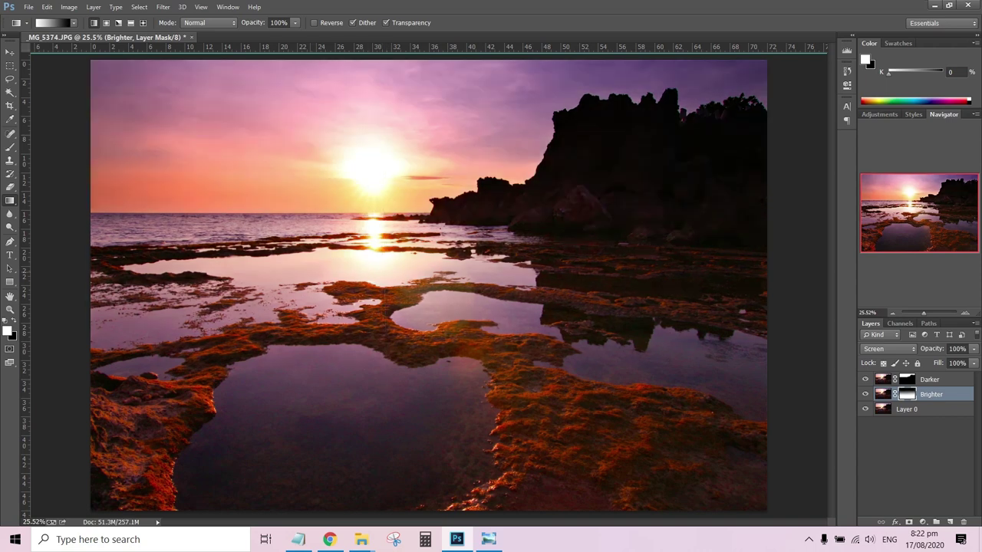
{"action": "left_click_drag", "start_coordinate": [295, 284], "coordinate": [336, 170]}
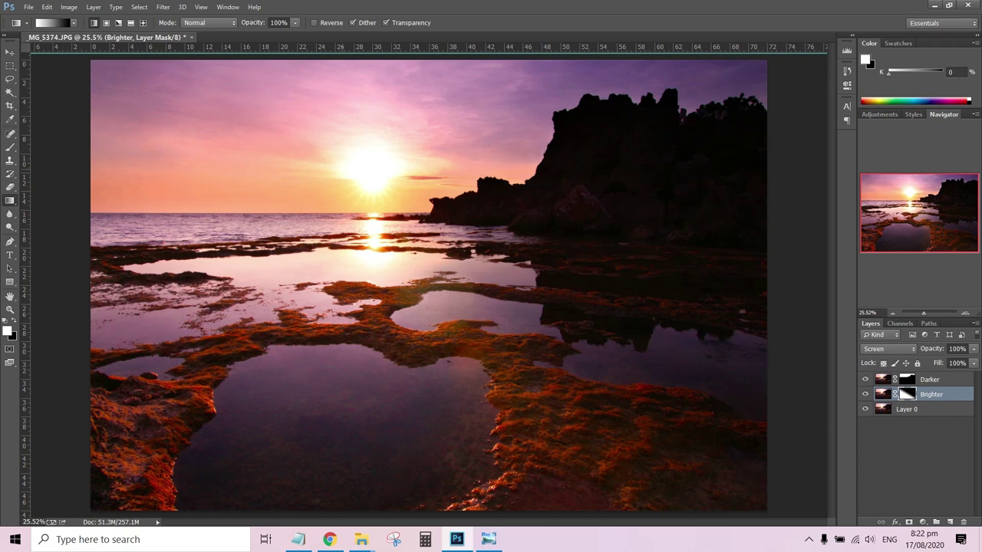
{"action": "left_click_drag", "start_coordinate": [555, 300], "coordinate": [477, 175]}
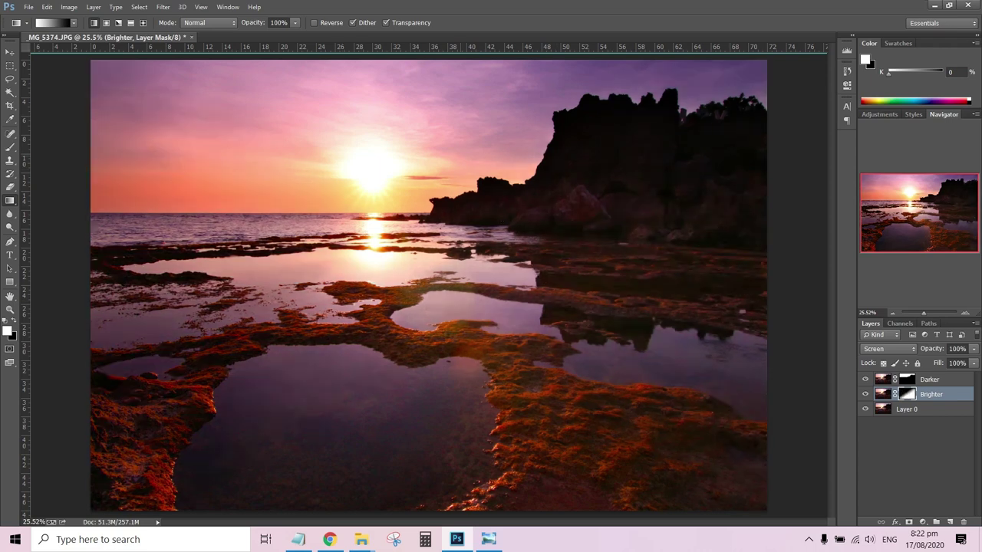
{"action": "mouse_move", "coordinate": [367, 390]}
{"action": "left_mouse_down"}
{"action": "mouse_move", "coordinate": [368, 257]}
{"action": "mouse_move", "coordinate": [367, 392]}
{"action": "left_mouse_up"}
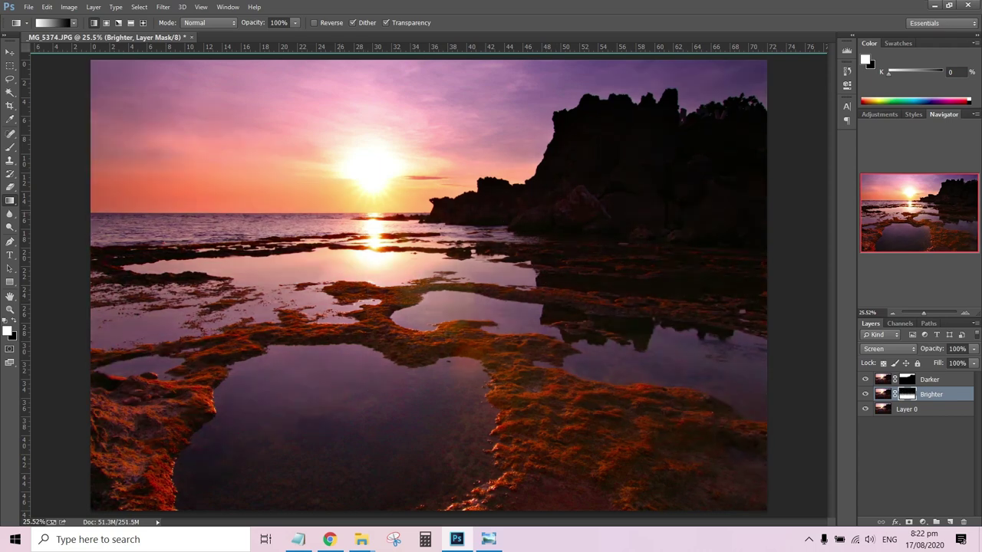
{"action": "key", "text": "ctrl+z"}
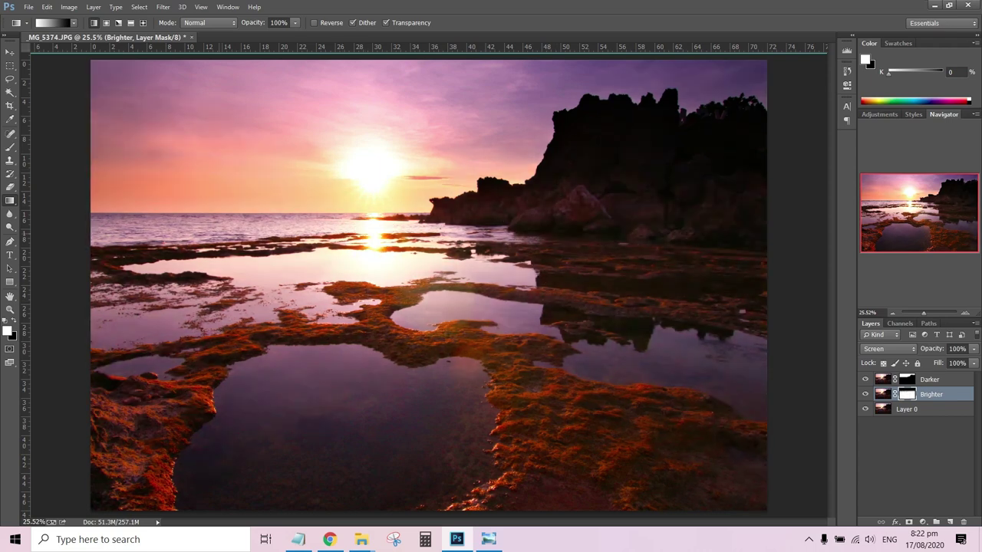
{"action": "left_click_drag", "start_coordinate": [215, 214], "coordinate": [219, 178]}
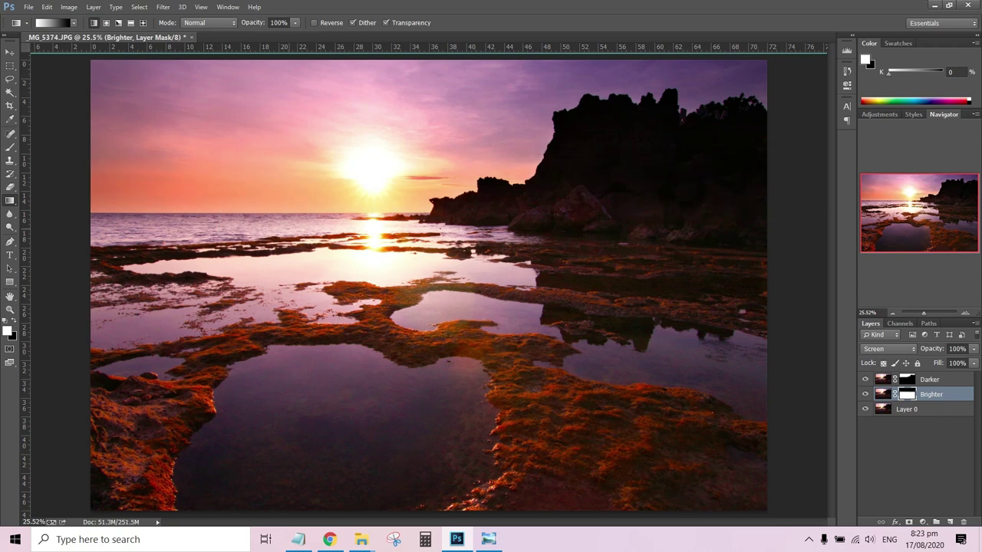
{"action": "left_click_drag", "start_coordinate": [295, 172], "coordinate": [300, 250]}
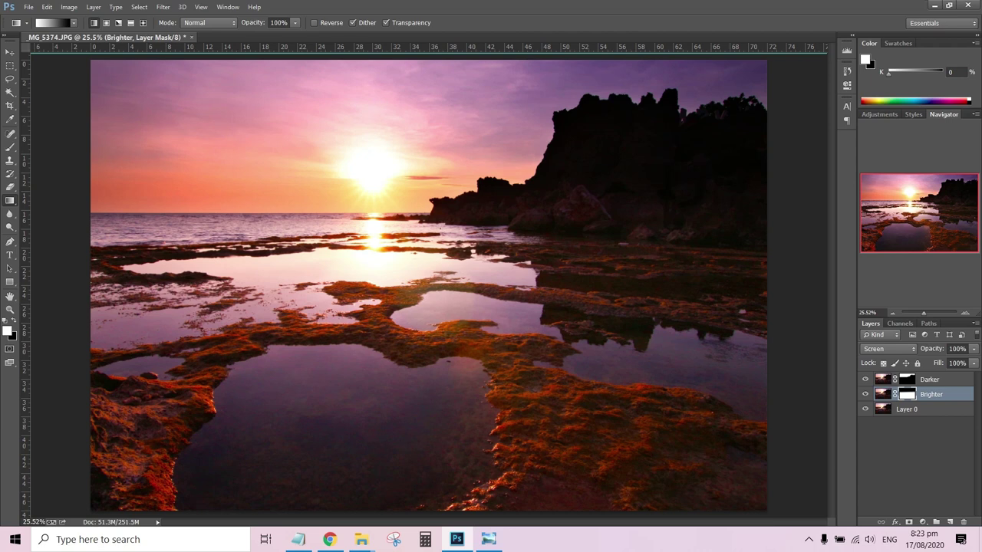
- Limit the Brighter mask to the foreground with a white-to-black gradient up across the horizon, using a temporary horizontal guide for alignment
{"action": "key", "text": "v"}
{"action": "left_click_drag", "start_coordinate": [190, 48], "coordinate": [190, 214]}
{"action": "left_click", "coordinate": [10, 200]}
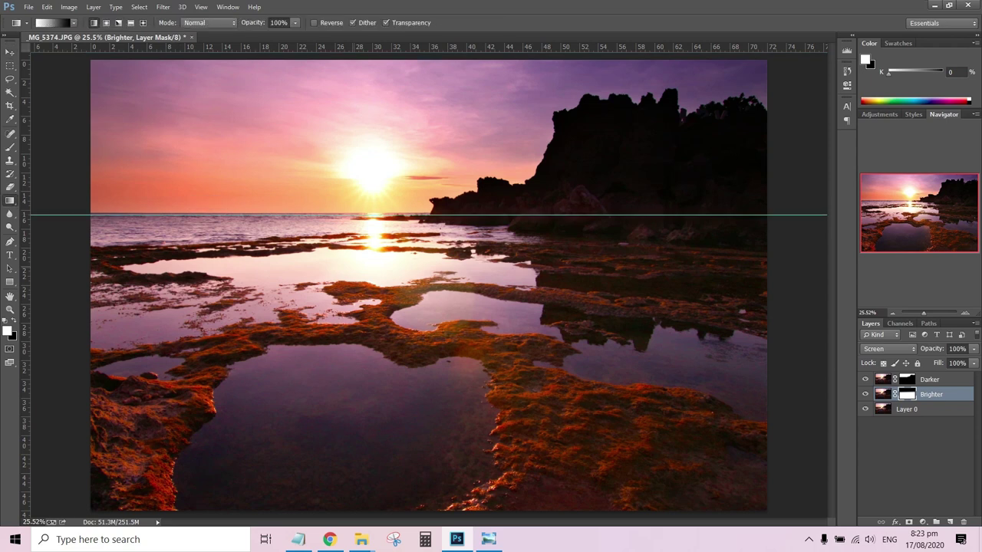
{"action": "left_click_drag", "start_coordinate": [352, 270], "coordinate": [352, 168]}
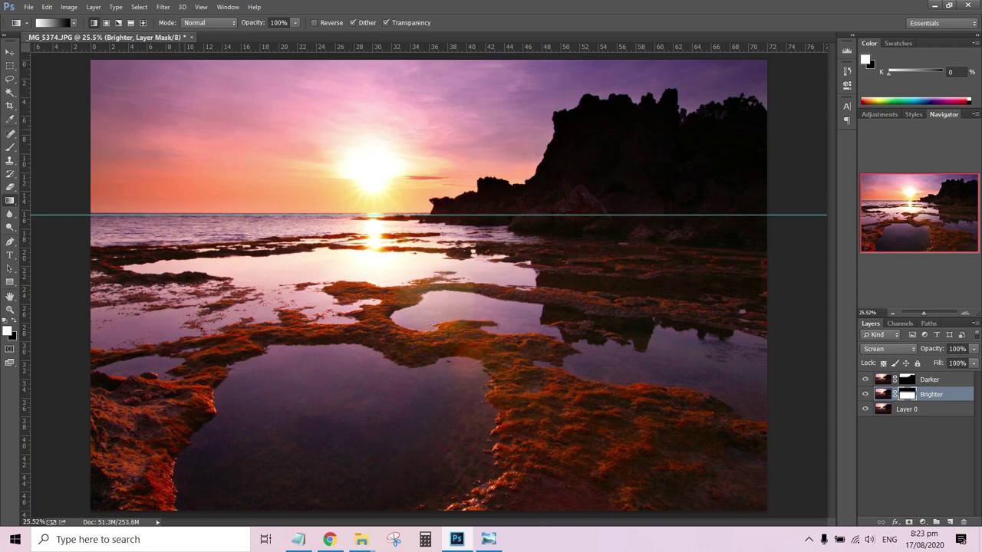
{"action": "key", "text": "v"}
{"action": "left_click_drag", "start_coordinate": [265, 215], "coordinate": [264, 47]}
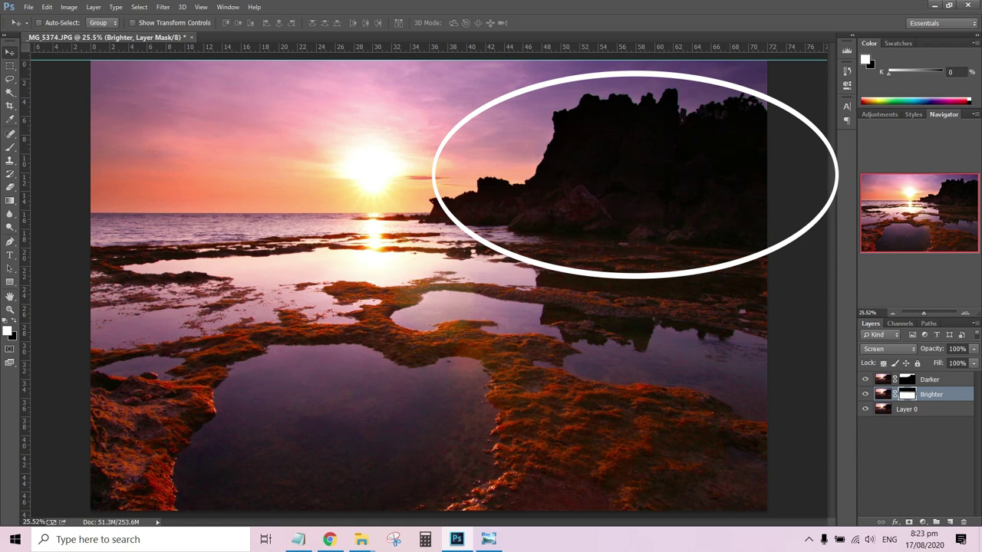
- Paint white over the dark cliff on the Brighter layer's mask, using brush sizes 700 and 300
{"action": "left_click", "coordinate": [10, 146]}
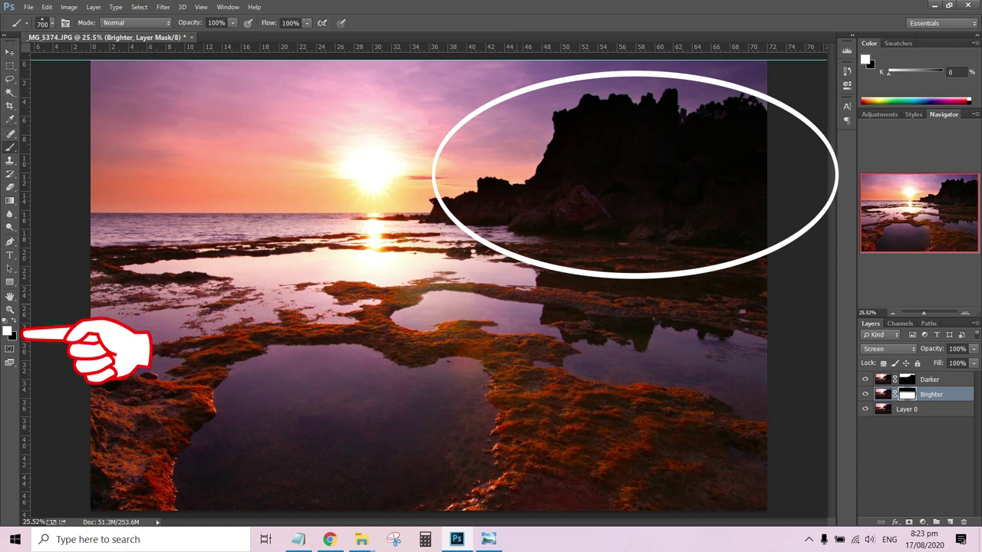
{"action": "mouse_move", "coordinate": [575, 206]}
{"action": "left_mouse_down"}
{"action": "mouse_move", "coordinate": [675, 195]}
{"action": "mouse_move", "coordinate": [706, 206]}
{"action": "left_mouse_up"}
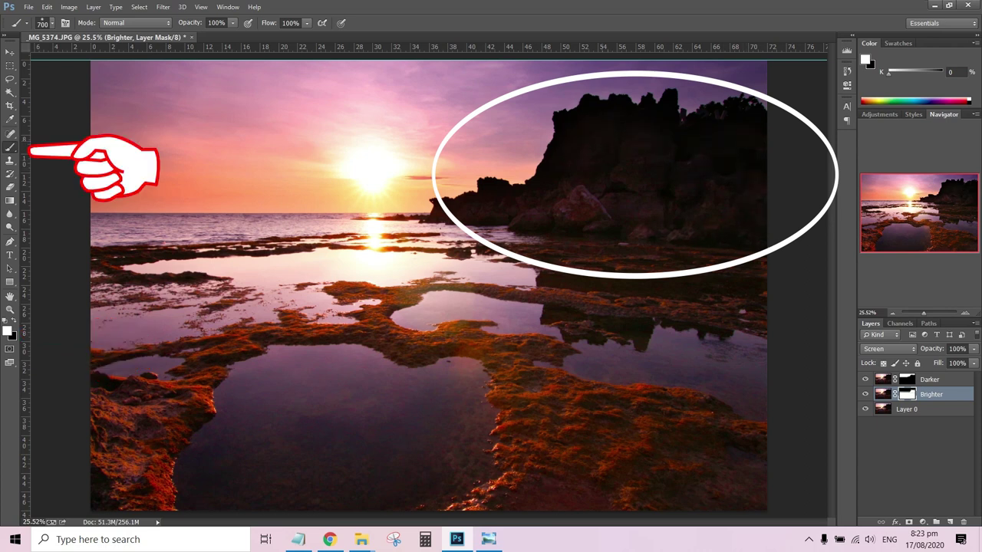
{"action": "key", "text": "bracketleft"}
{"action": "key", "text": "bracketleft"}
{"action": "mouse_move", "coordinate": [528, 201]}
{"action": "left_mouse_down"}
{"action": "mouse_move", "coordinate": [462, 215]}
{"action": "mouse_move", "coordinate": [453, 230]}
{"action": "left_mouse_up"}
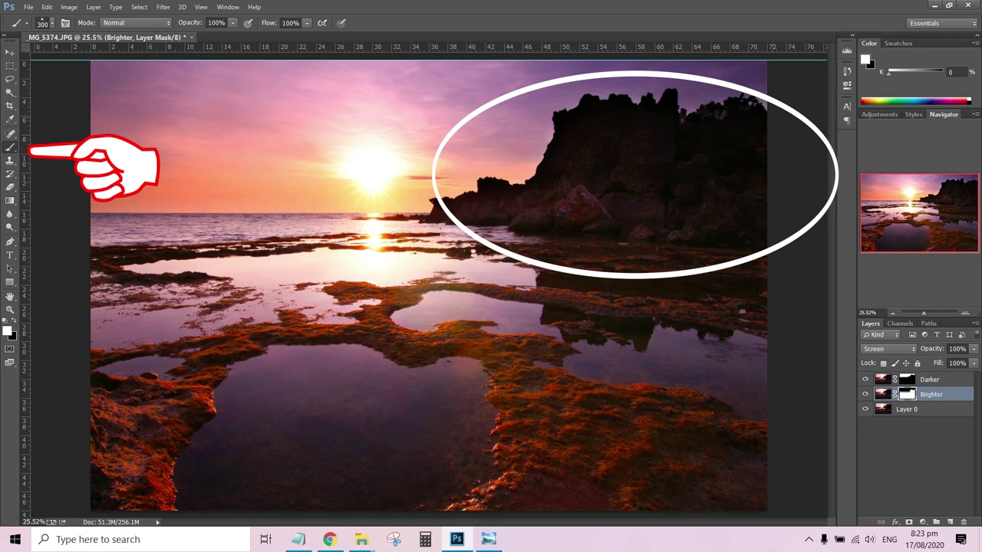
{"action": "mouse_move", "coordinate": [729, 123]}
{"action": "left_mouse_down"}
{"action": "mouse_move", "coordinate": [659, 122]}
{"action": "mouse_move", "coordinate": [559, 153]}
{"action": "mouse_move", "coordinate": [506, 223]}
{"action": "left_mouse_up"}
{"action": "key", "text": "x"}
{"action": "key", "text": "bracketright"}
{"action": "key", "text": "bracketright"}
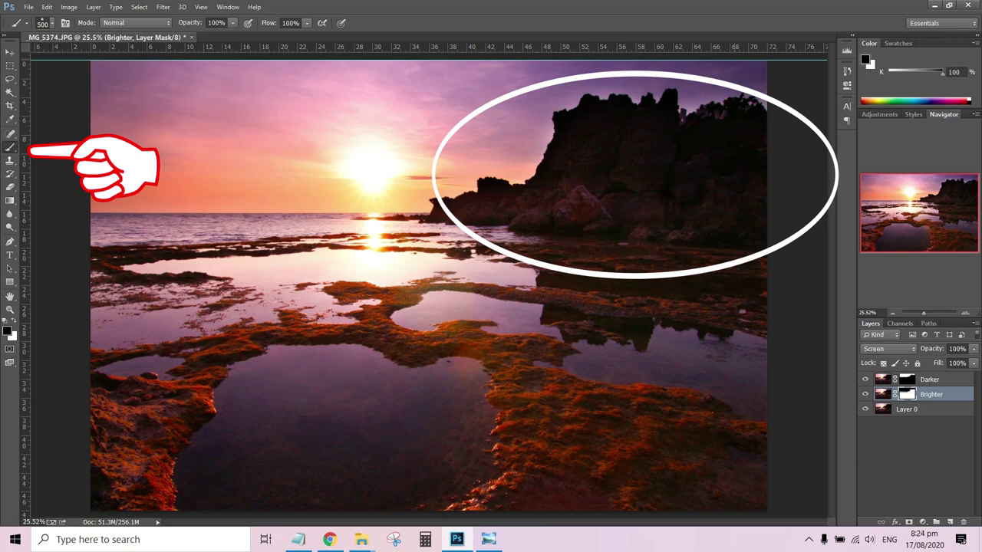
{"action": "key", "text": "x"}
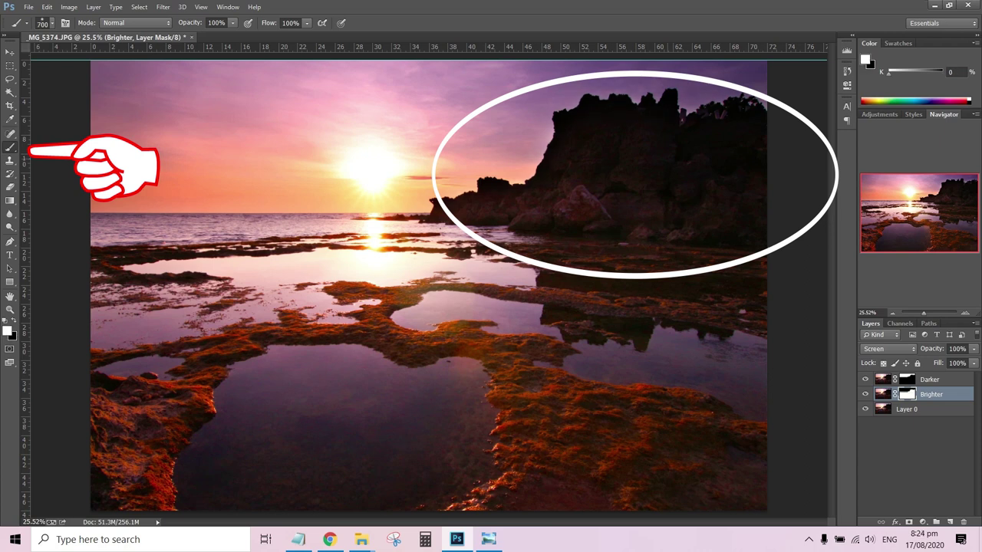
- Add a Hue/Saturation adjustment layer above the Darker layer and set its master saturation to 10
{"action": "left_click", "coordinate": [883, 379]}
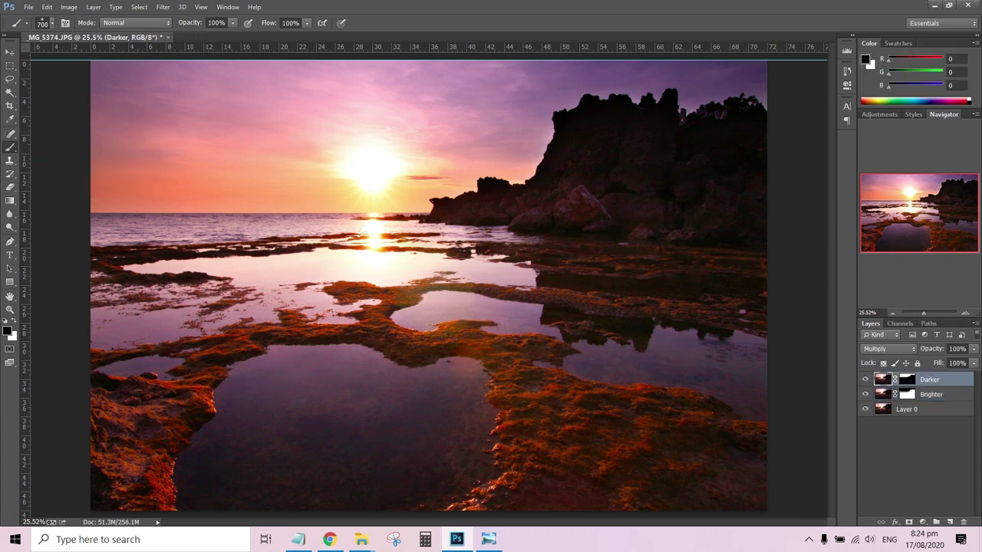
{"action": "left_click", "coordinate": [923, 523]}
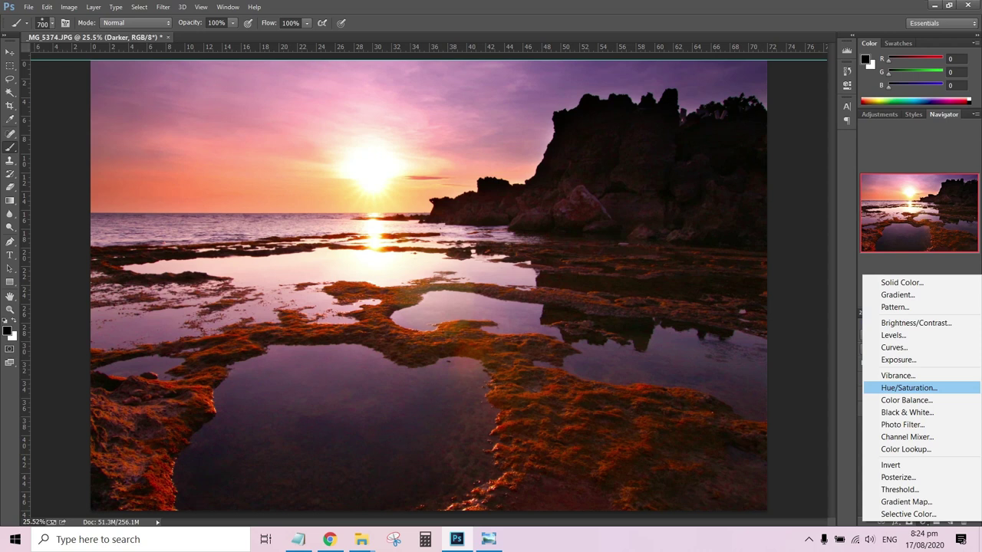
{"action": "left_click", "coordinate": [909, 387]}
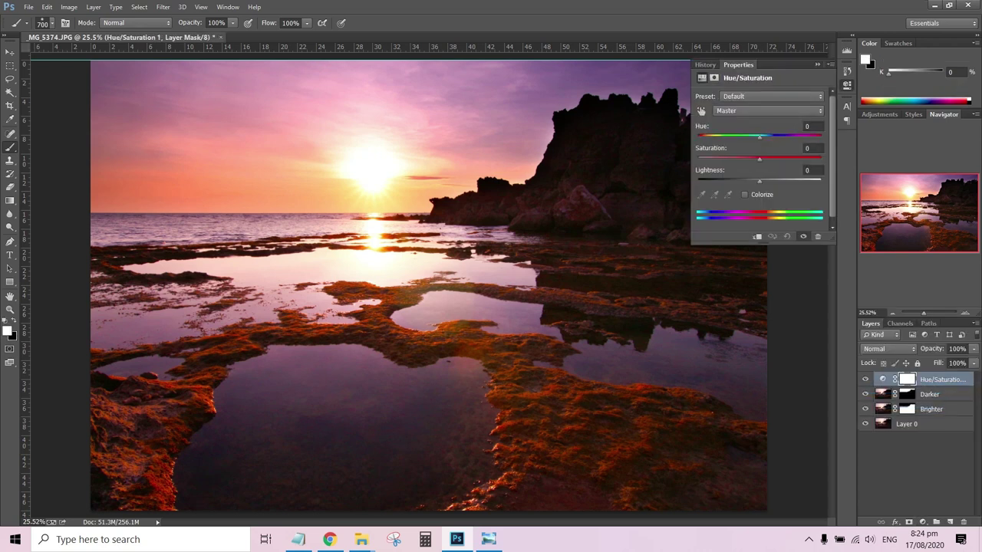
{"action": "left_click", "coordinate": [811, 149]}
{"action": "type", "text": "10"}
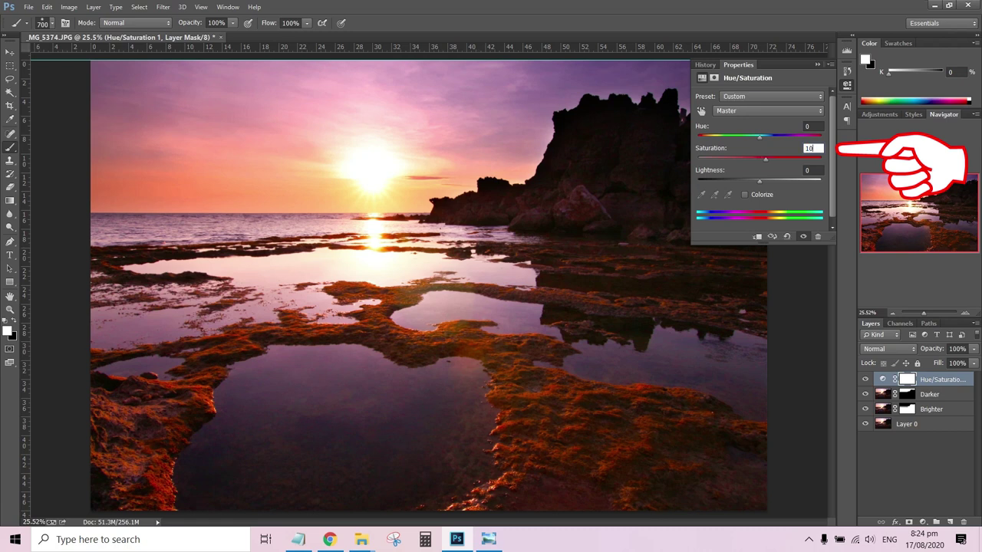
{"action": "key", "text": "shift+Up"}
{"action": "key", "text": "BackSpace"}
{"action": "key", "text": "BackSpace"}
{"action": "type", "text": "10"}
{"action": "key", "text": "Return"}
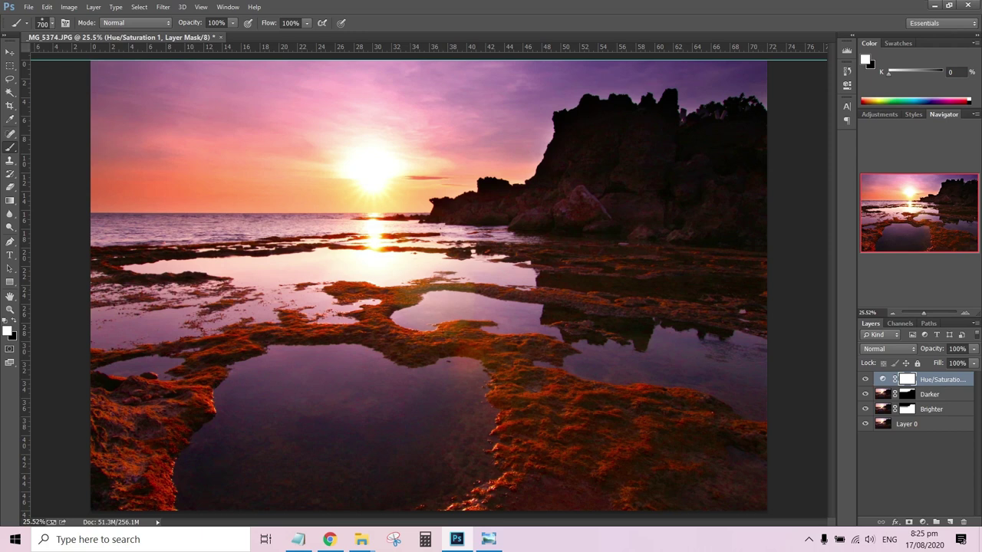
- Stamp all layers into a separate merged layer on top and hide every layer beneath it
{"action": "left_click", "coordinate": [929, 423], "text": "shift"}
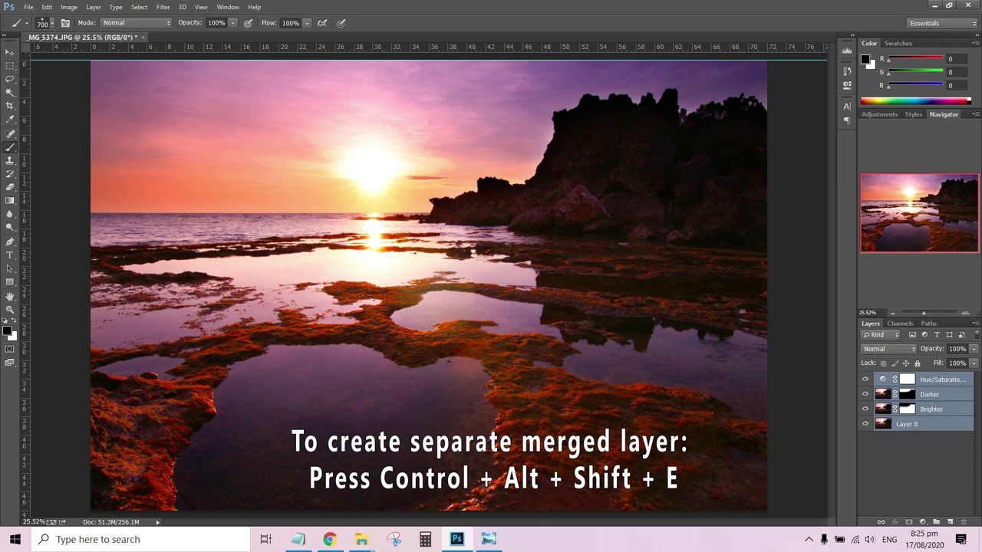
{"action": "key", "text": "ctrl+alt+shift+e"}
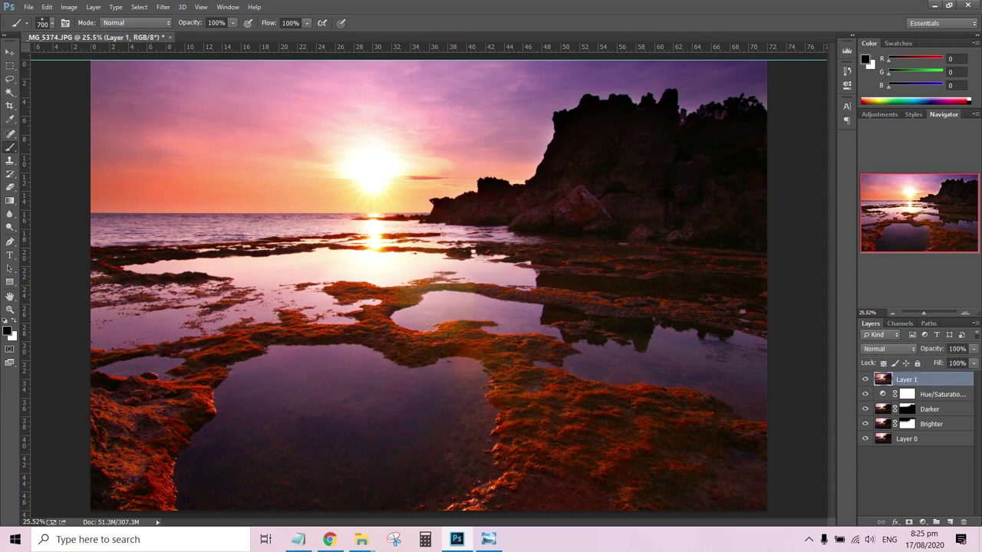
{"action": "left_click", "coordinate": [865, 394]}
{"action": "left_click", "coordinate": [865, 409]}
{"action": "left_click", "coordinate": [865, 424]}
{"action": "left_click", "coordinate": [865, 438]}
{"action": "key", "text": "ctrl+comma"}
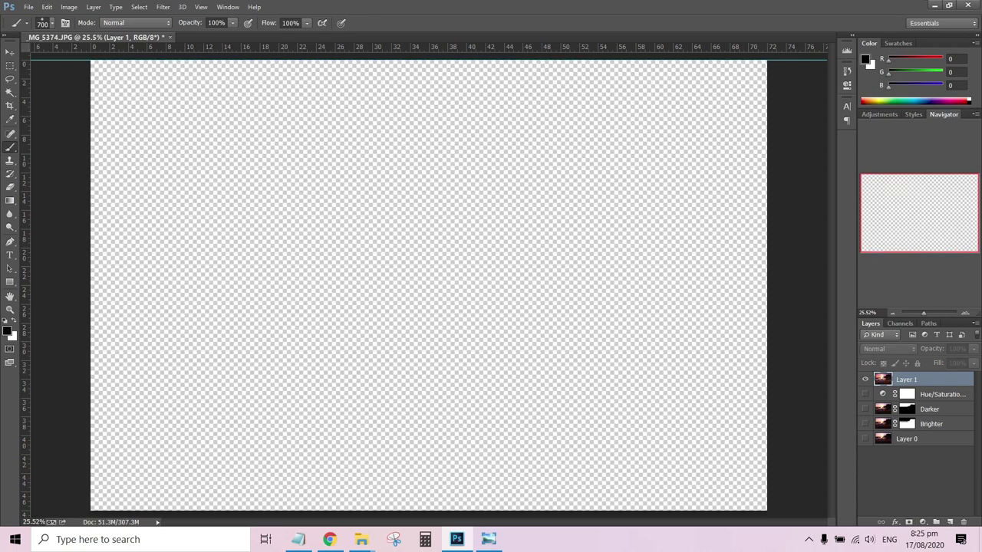
{"action": "key", "text": "ctrl+comma"}
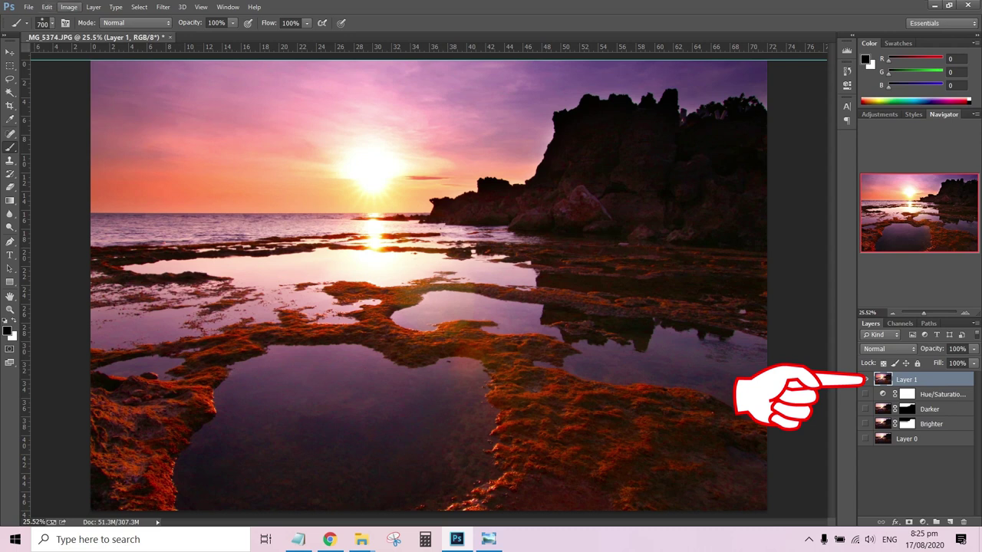
- Convert the image to Lab Color mode, accepting that the adjustment layer is discarded
{"action": "left_click", "coordinate": [69, 6]}
{"action": "mouse_move", "coordinate": [84, 20]}
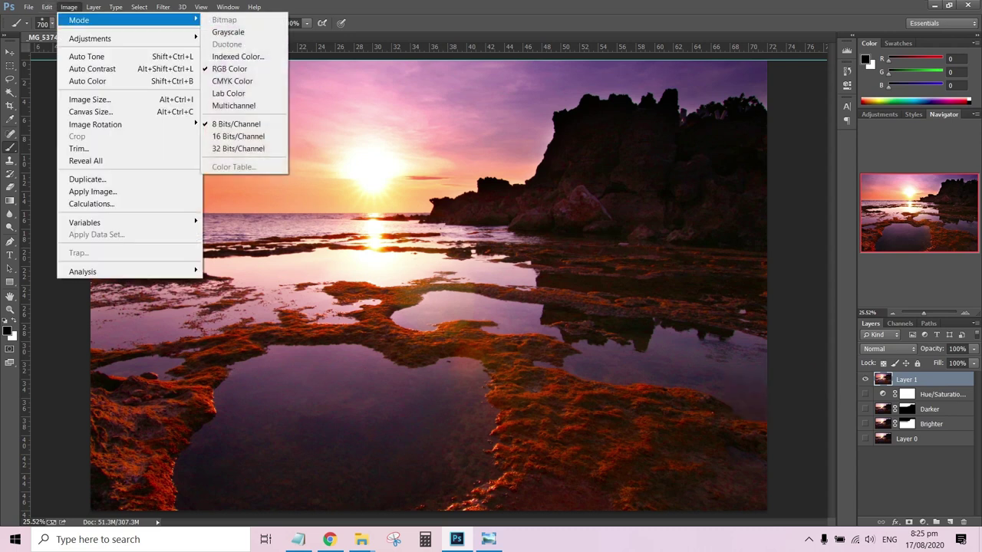
{"action": "left_click", "coordinate": [244, 94]}
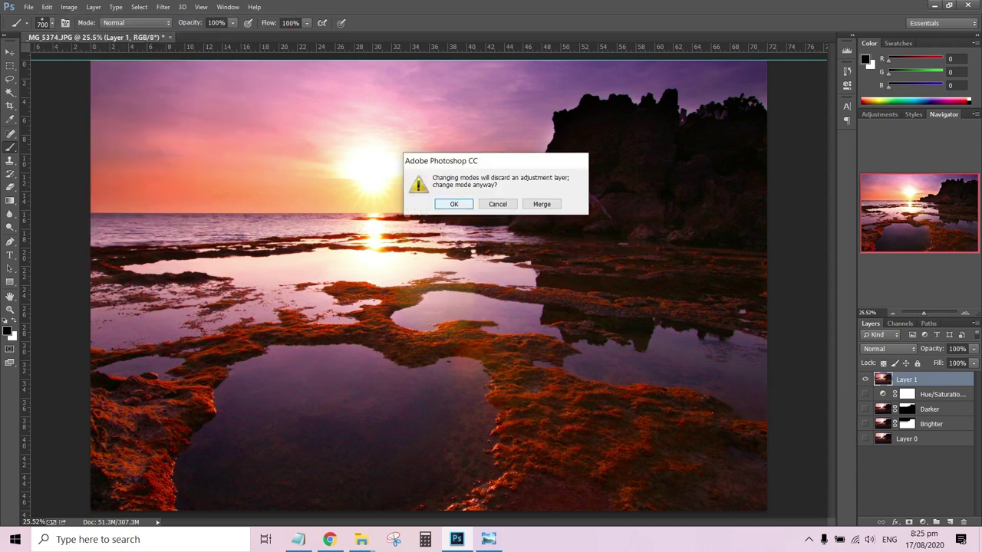
{"action": "key", "text": "Return"}
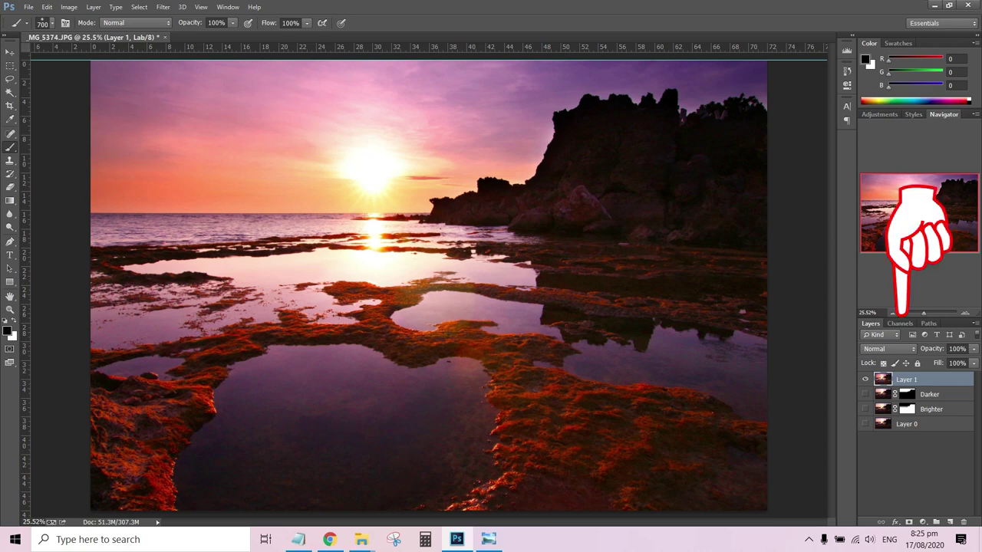
- Start Unsharp Mask on only the Lightness channel of Layer 1 and set the amount to 100%
{"action": "left_click", "coordinate": [900, 323]}
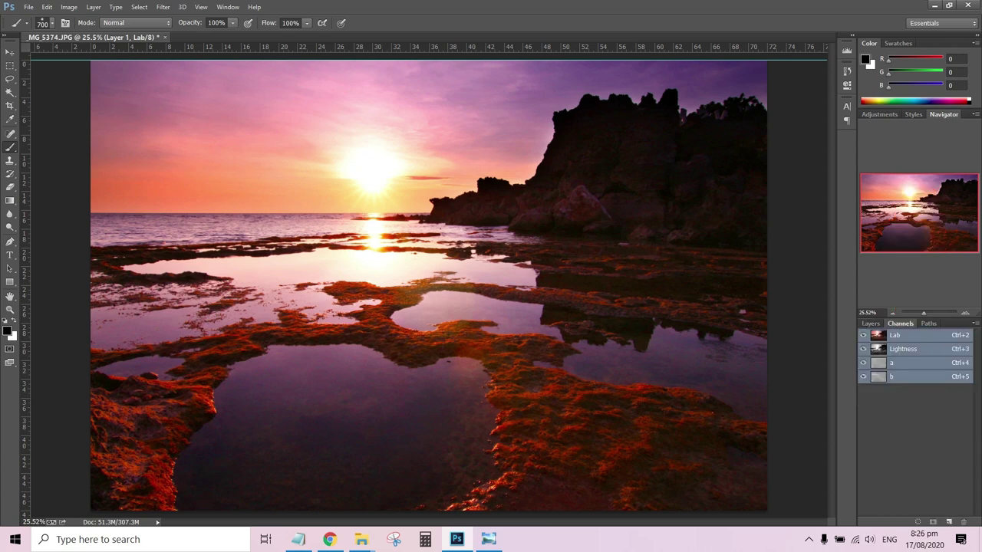
{"action": "left_click", "coordinate": [903, 349]}
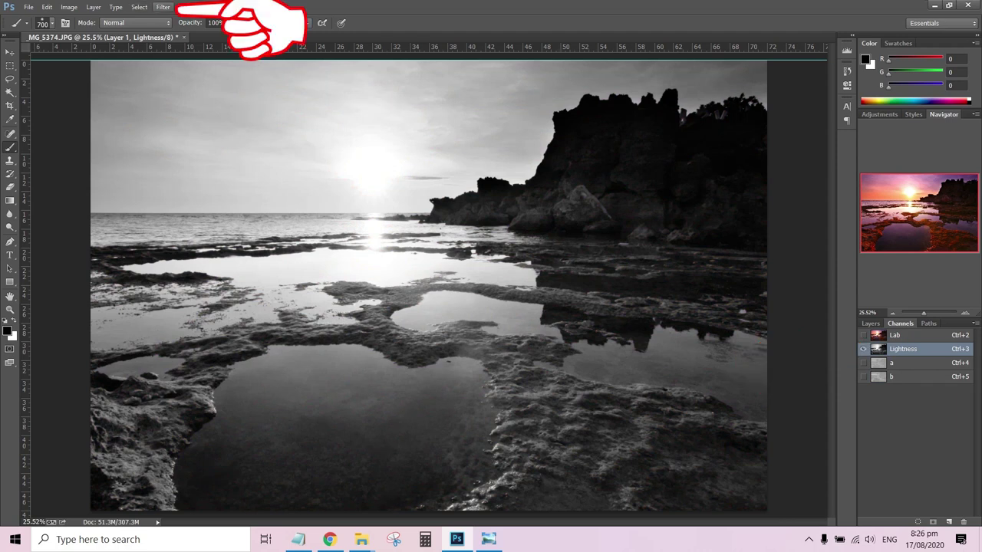
{"action": "left_click", "coordinate": [162, 7]}
{"action": "mouse_move", "coordinate": [230, 210]}
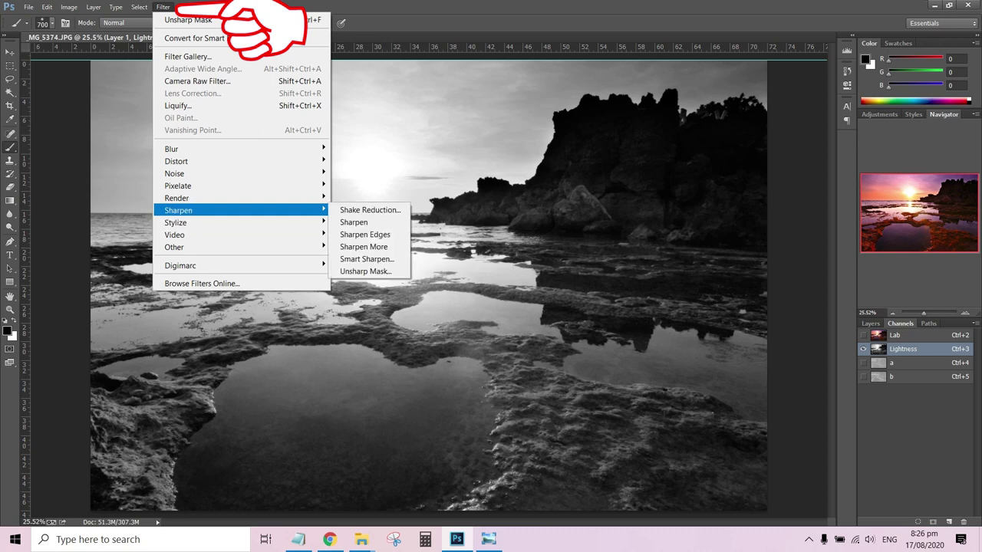
{"action": "left_click", "coordinate": [360, 272]}
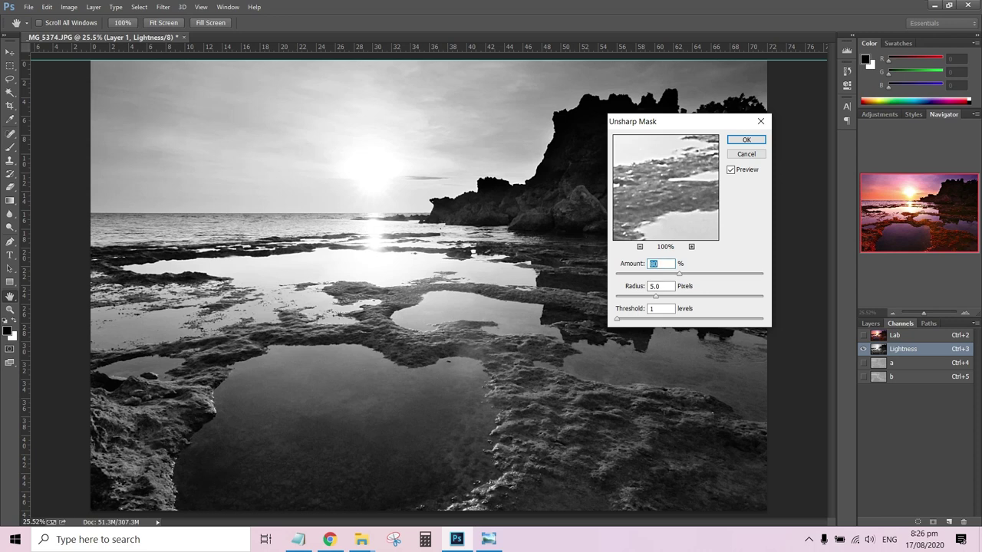
{"action": "left_click_drag", "start_coordinate": [679, 274], "coordinate": [629, 274]}
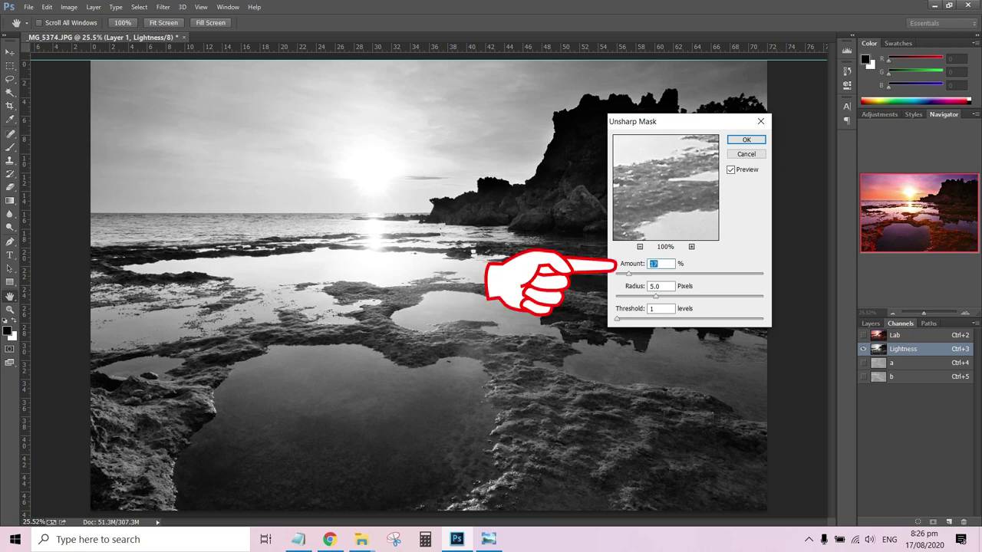
{"action": "type", "text": "85"}
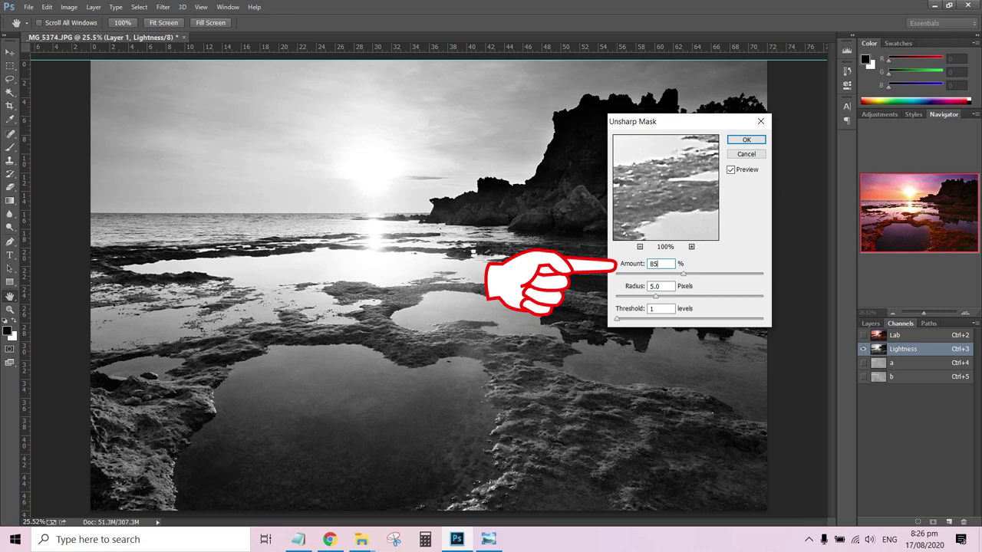
{"action": "key", "text": "BackSpace"}
{"action": "key", "text": "BackSpace"}
{"action": "type", "text": "100"}
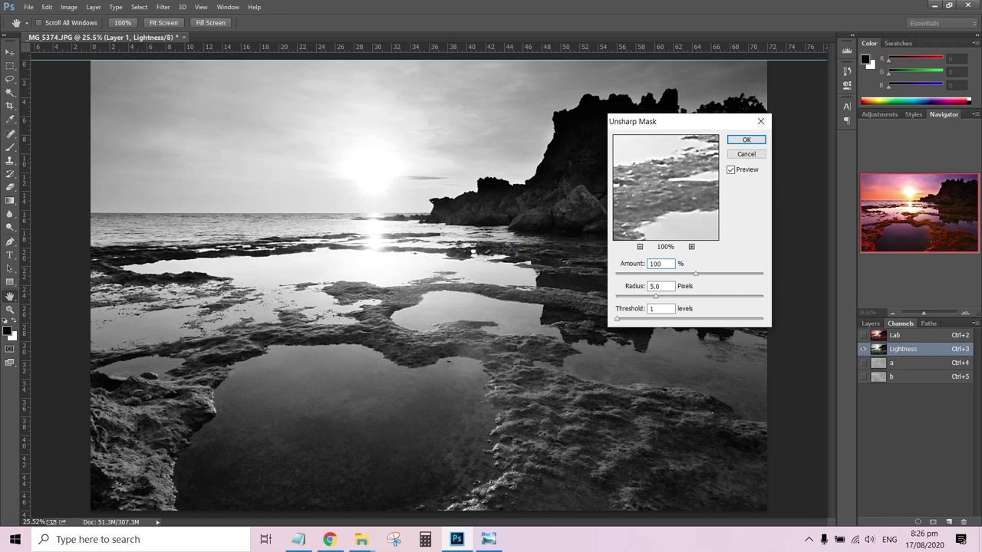
- Test extreme sharpening radii on the preview, then set the Unsharp Mask radius to 5 pixels
{"action": "key", "text": "Tab"}
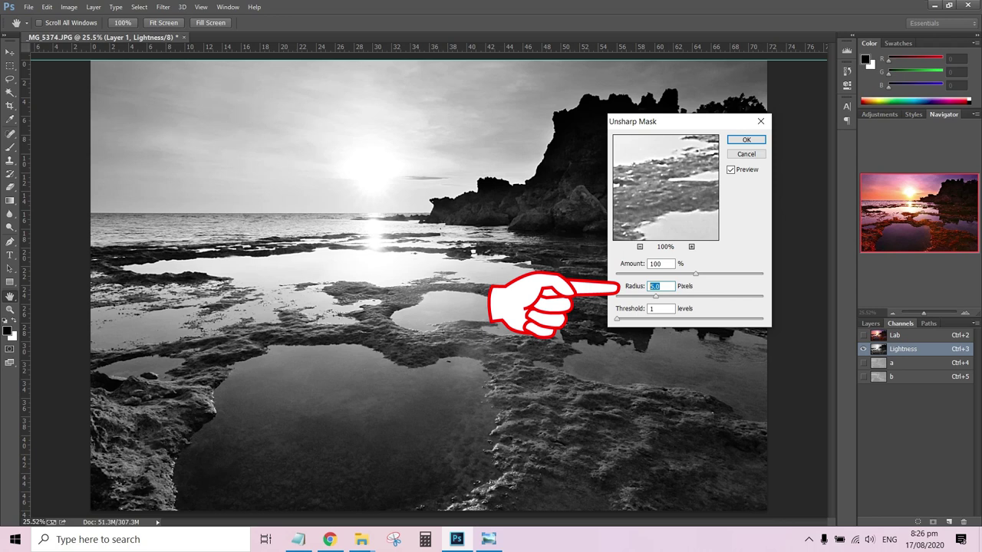
{"action": "type", "text": "0.1"}
{"action": "left_click_drag", "start_coordinate": [617, 296], "coordinate": [734, 296]}
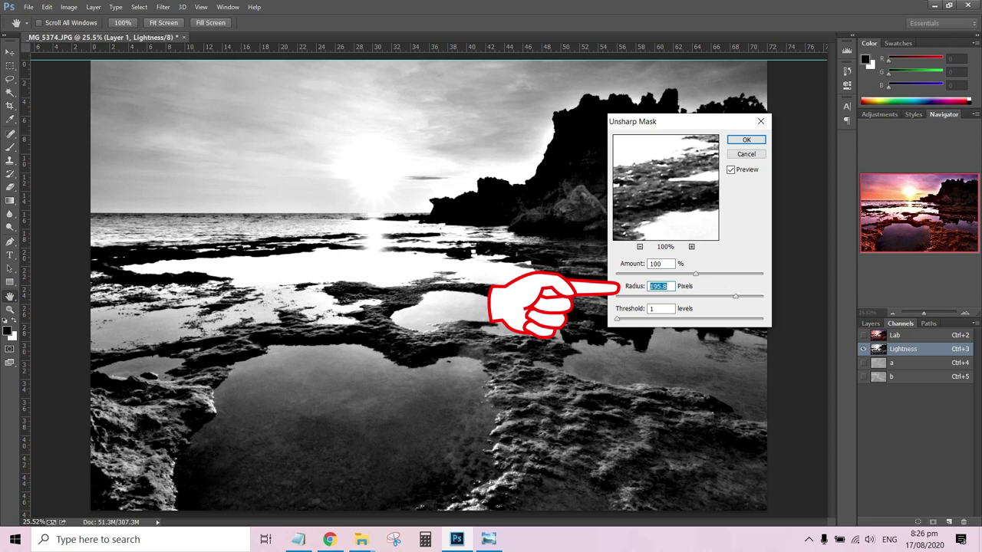
{"action": "type", "text": "5"}
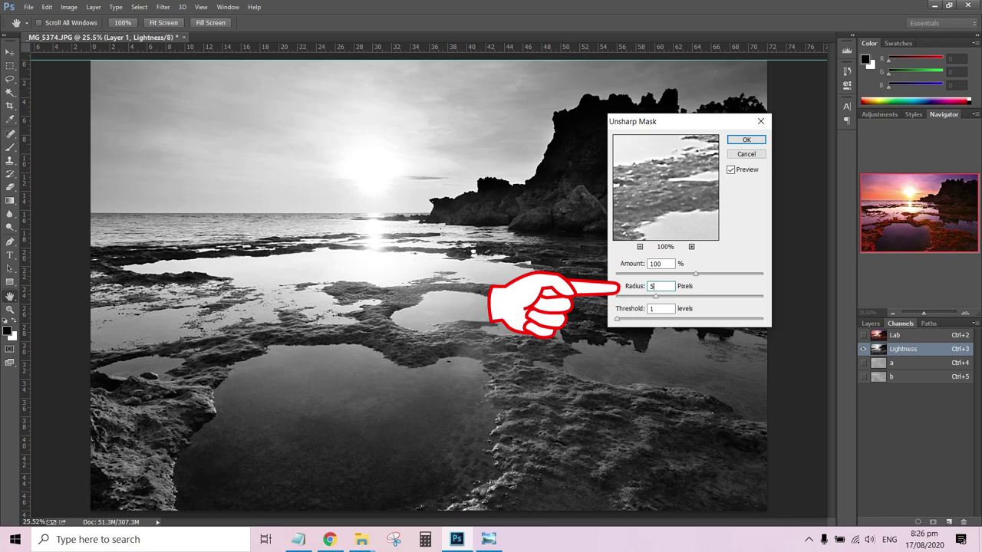
- Try higher and lower threshold values, set the Unsharp Mask threshold to 1 level and apply the filter
{"action": "key", "text": "Tab"}
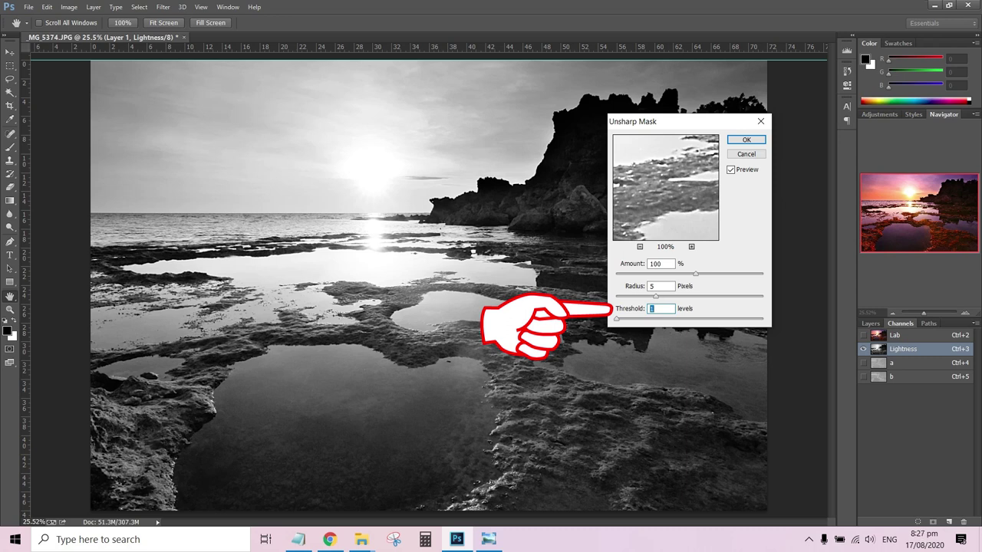
{"action": "key", "text": "shift+Up"}
{"action": "key", "text": "shift+Up"}
{"action": "key", "text": "shift+Down"}
{"action": "key", "text": "shift+Down"}
{"action": "key", "text": "shift+Down"}
{"action": "type", "text": "1"}
{"action": "left_click", "coordinate": [745, 140]}
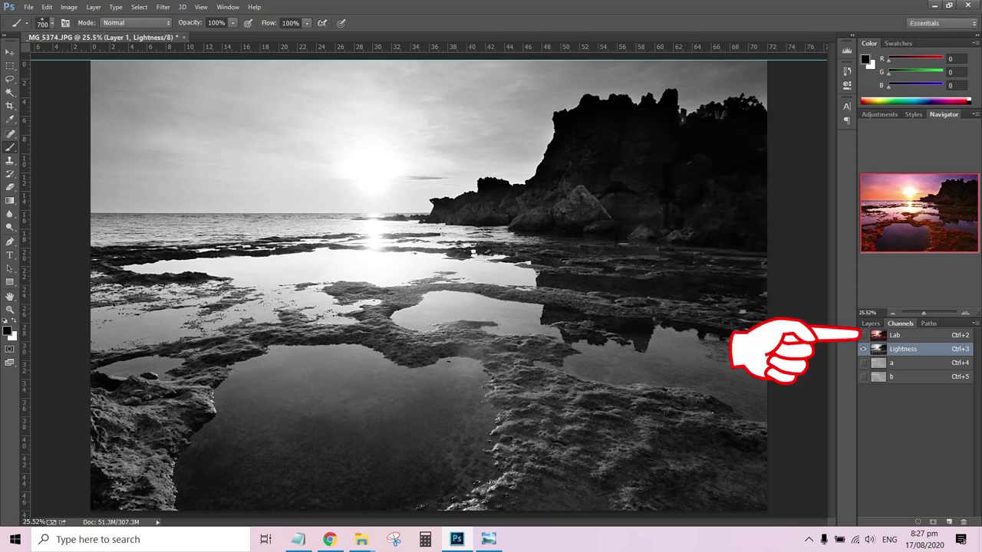
- Reactivate the composite Lab channel, return to the layer list and convert the image back to RGB Color mode
{"action": "left_click", "coordinate": [894, 335]}
{"action": "left_click", "coordinate": [869, 323]}
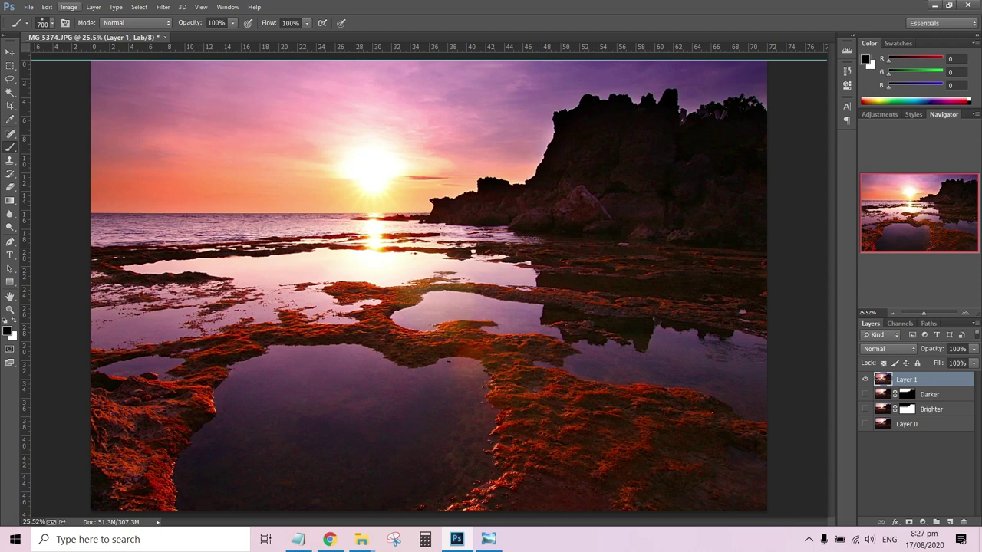
{"action": "left_click", "coordinate": [70, 7]}
{"action": "mouse_move", "coordinate": [79, 20]}
{"action": "left_click", "coordinate": [230, 69]}
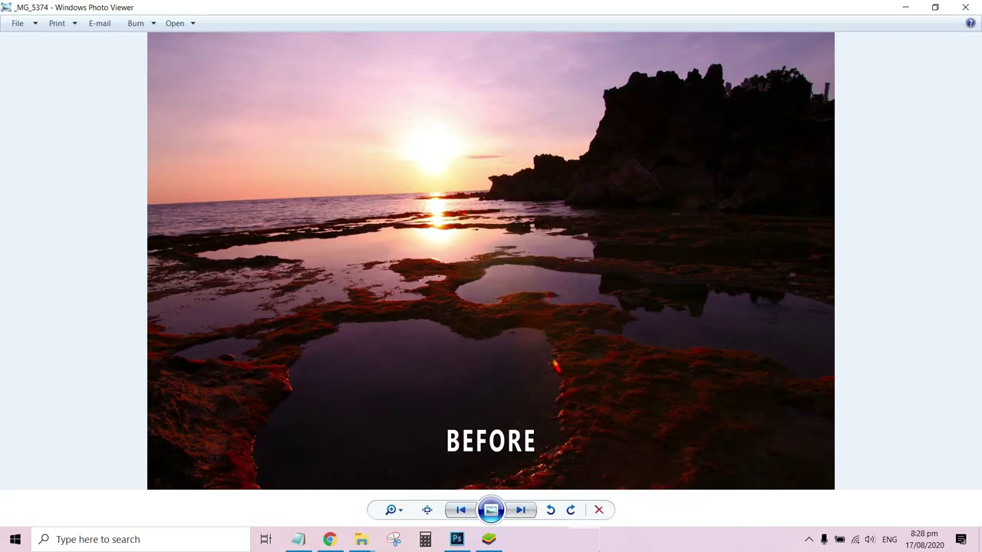
- Compare the original photo _MG_5374 with the edited version _MG_5374_ in Windows Photo Viewer
{"action": "key", "text": "Right"}
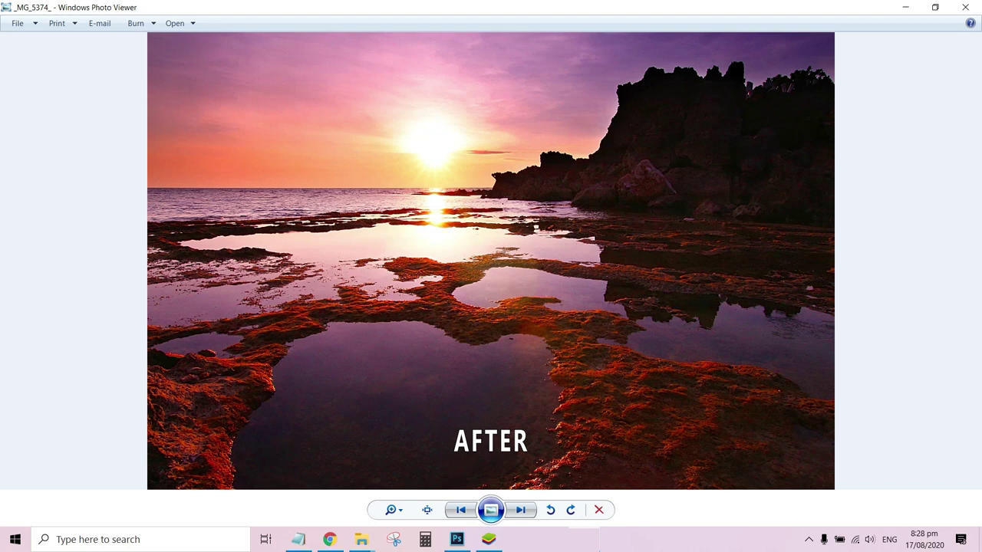
{"action": "key", "text": "Left"}
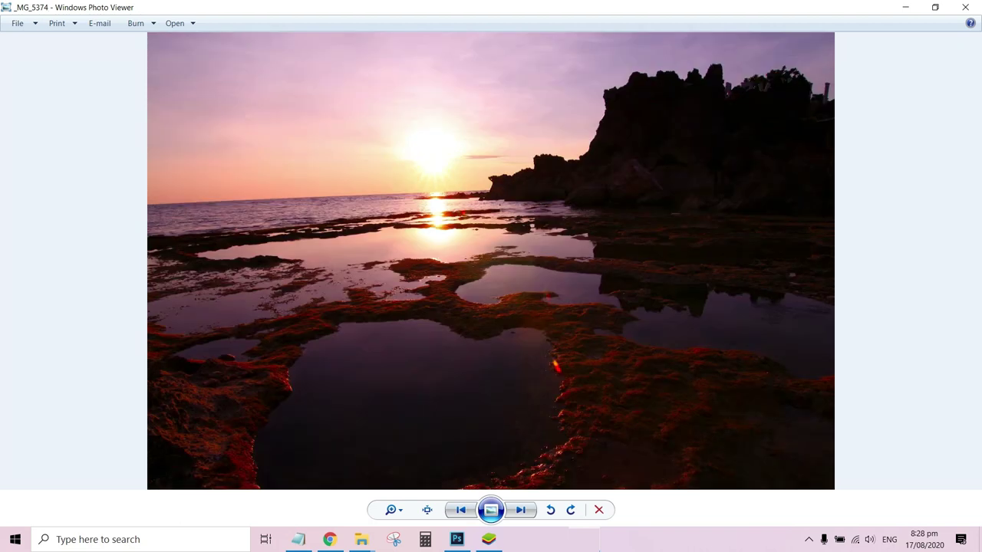
{"action": "key", "text": "Right"}
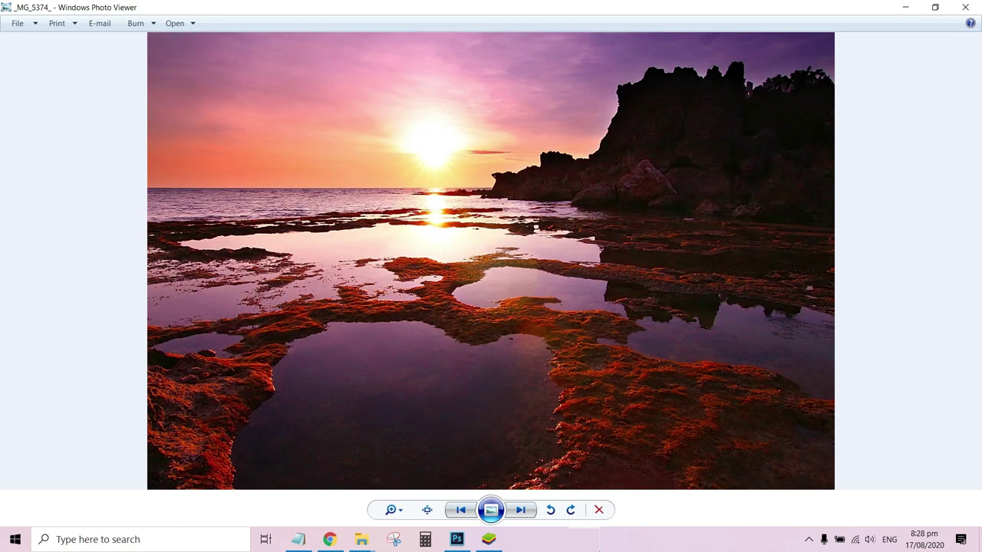